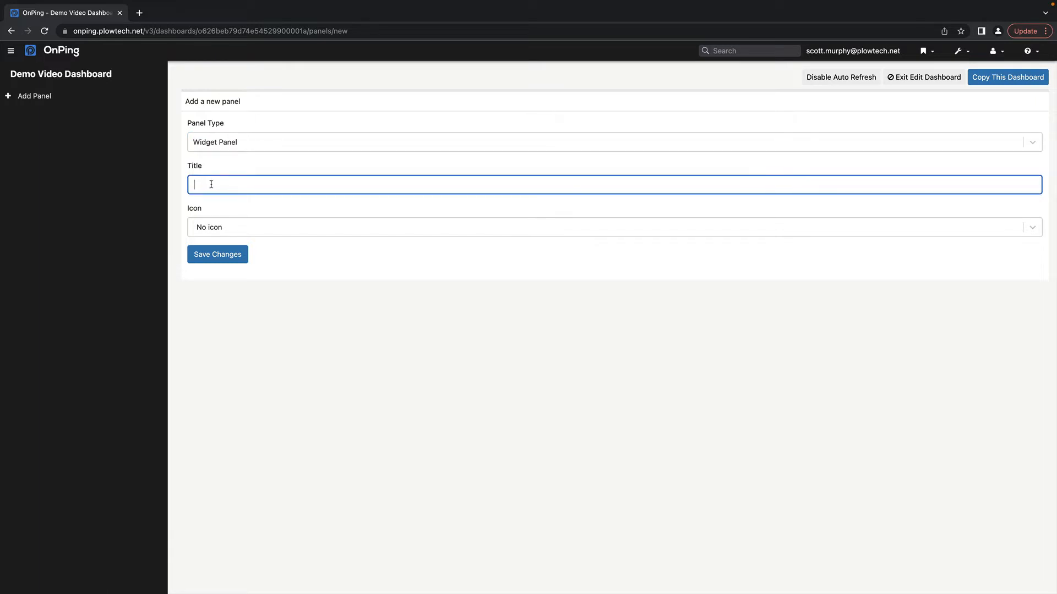
- Title the new widget panel Example HMI, give it the table icon and save it
type("Example HMI")
left_click(251, 228)
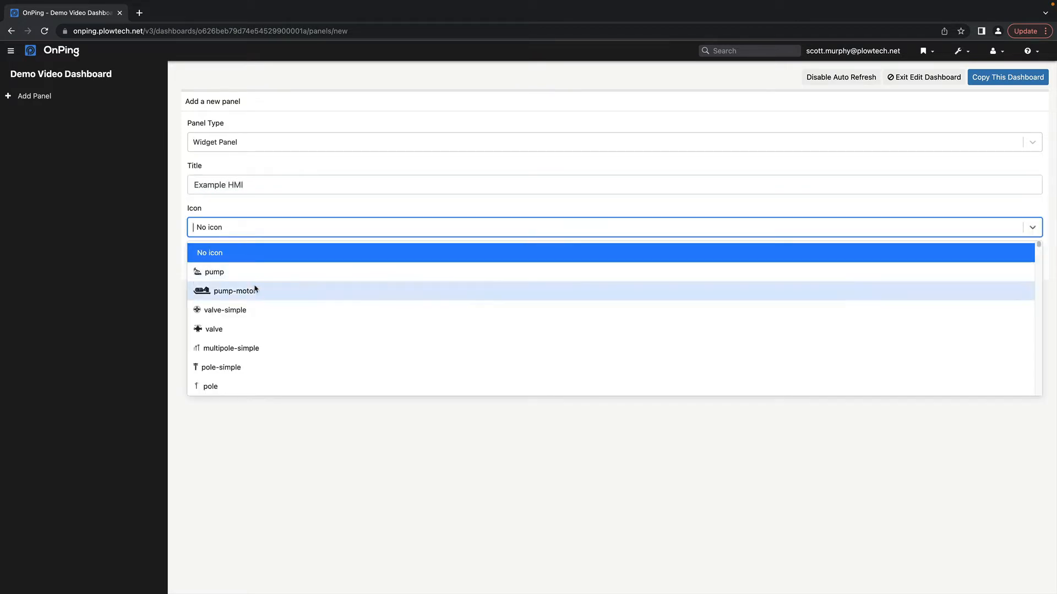
left_click(247, 230)
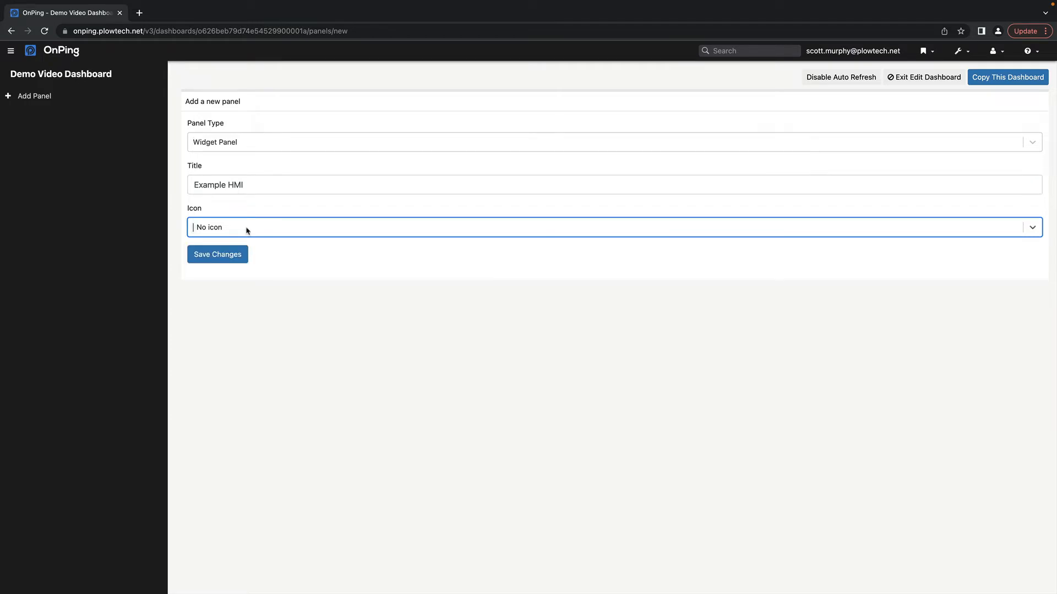
type("table")
key("Return")
left_click(230, 254)
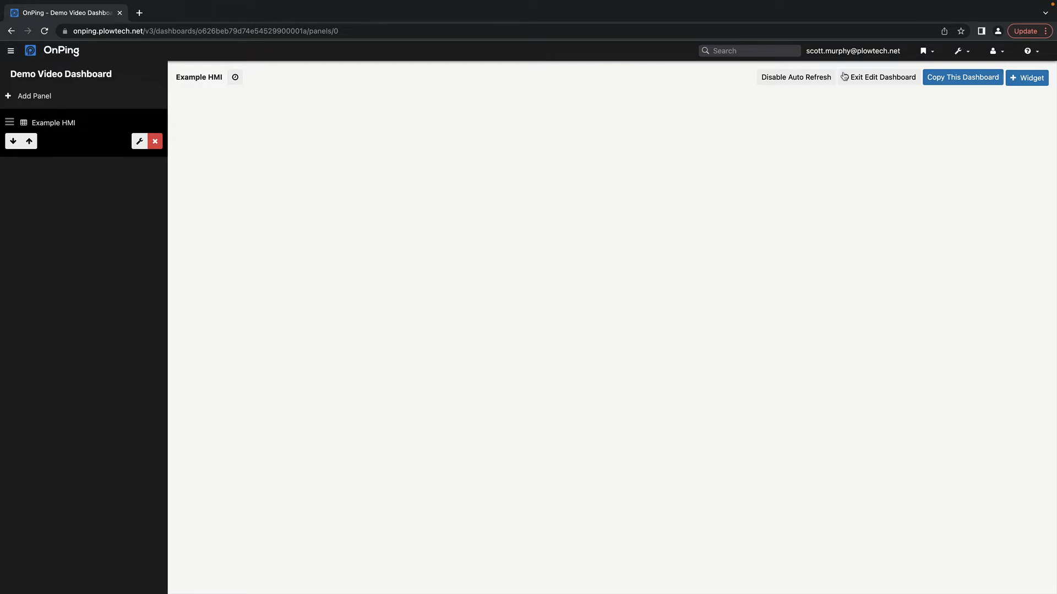
- Add an HMI widget to the Example HMI panel
left_click(1018, 82)
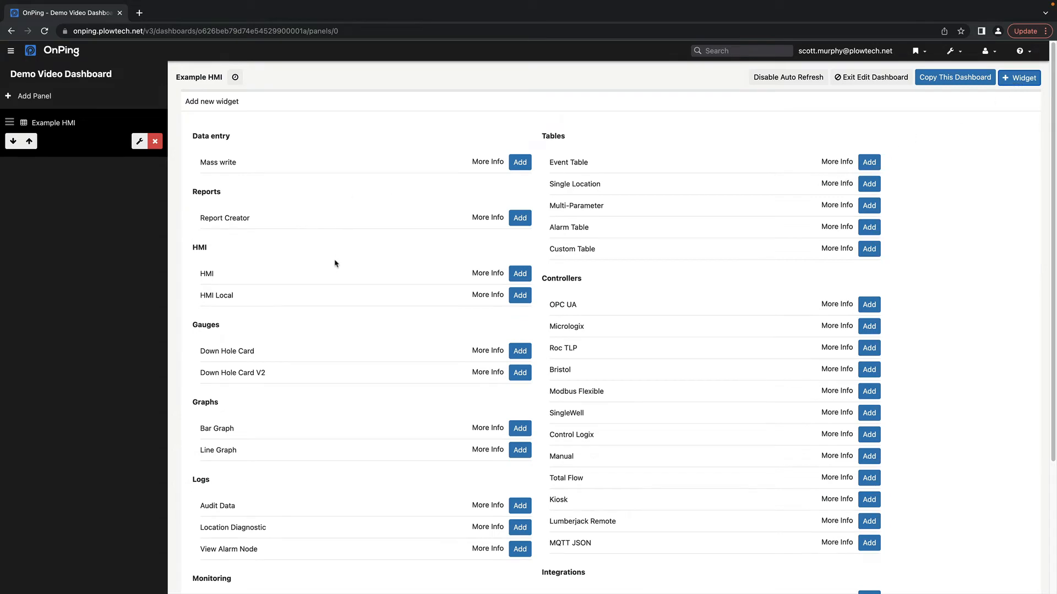
left_click(519, 273)
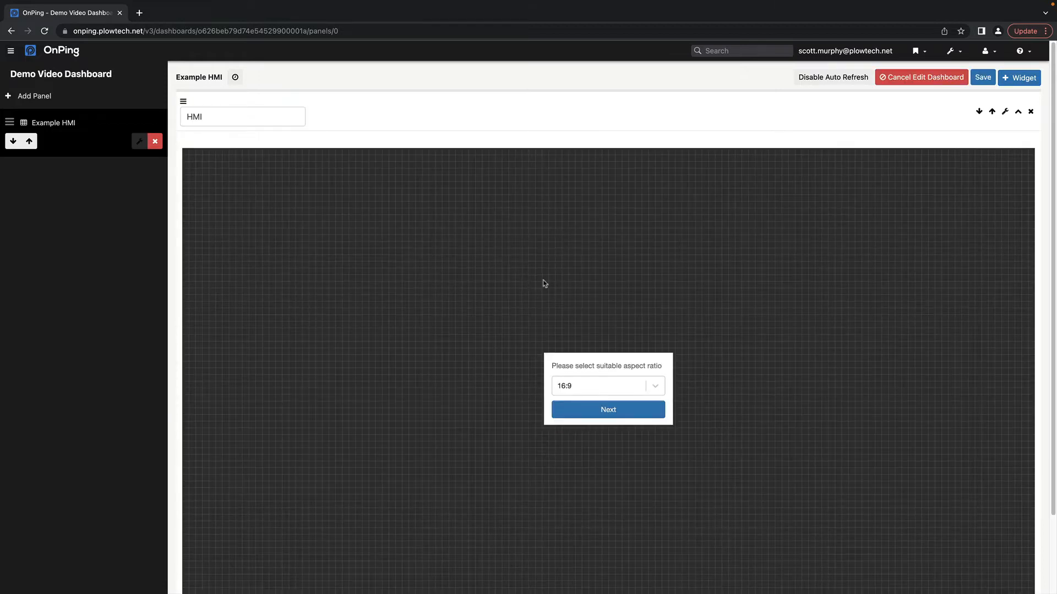
- Try the 9:19.5, 16:9, 5:3 and 1:1 aspect ratios on the HMI canvas
left_click(651, 384)
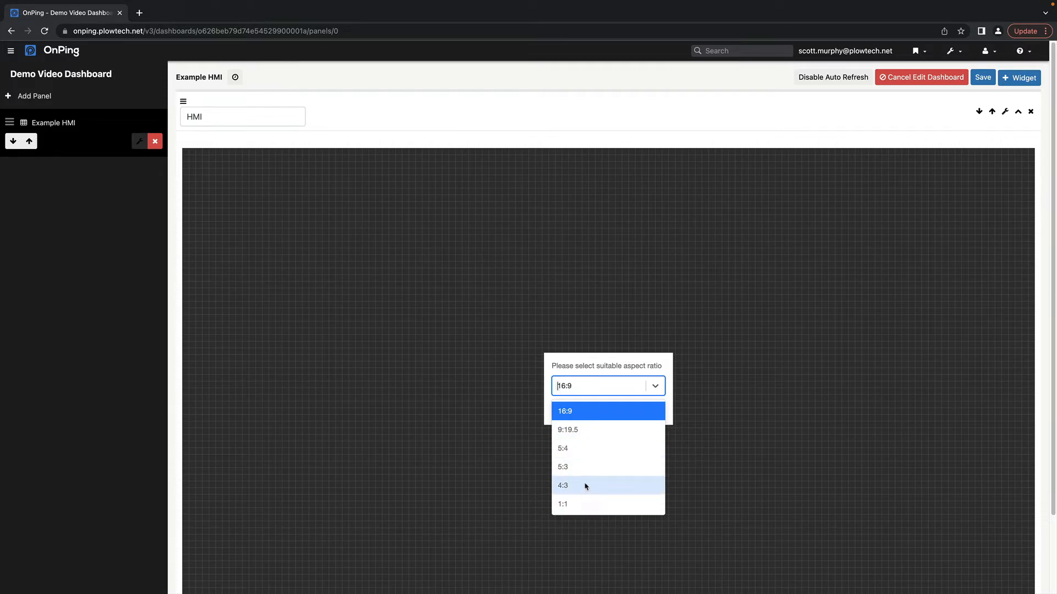
left_click(570, 429)
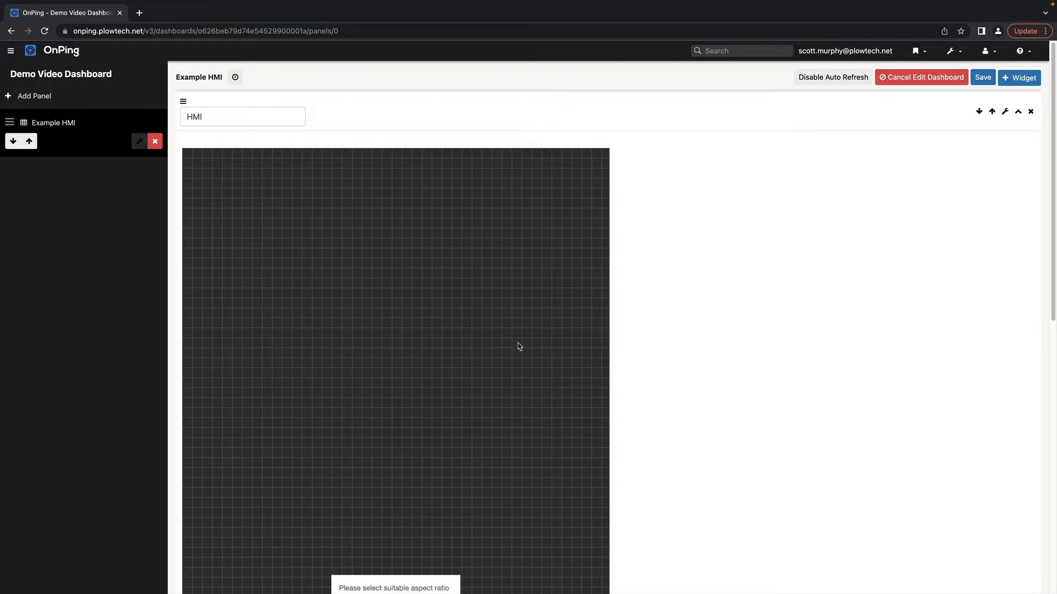
scroll(519, 347, "down", 4)
left_click(370, 407)
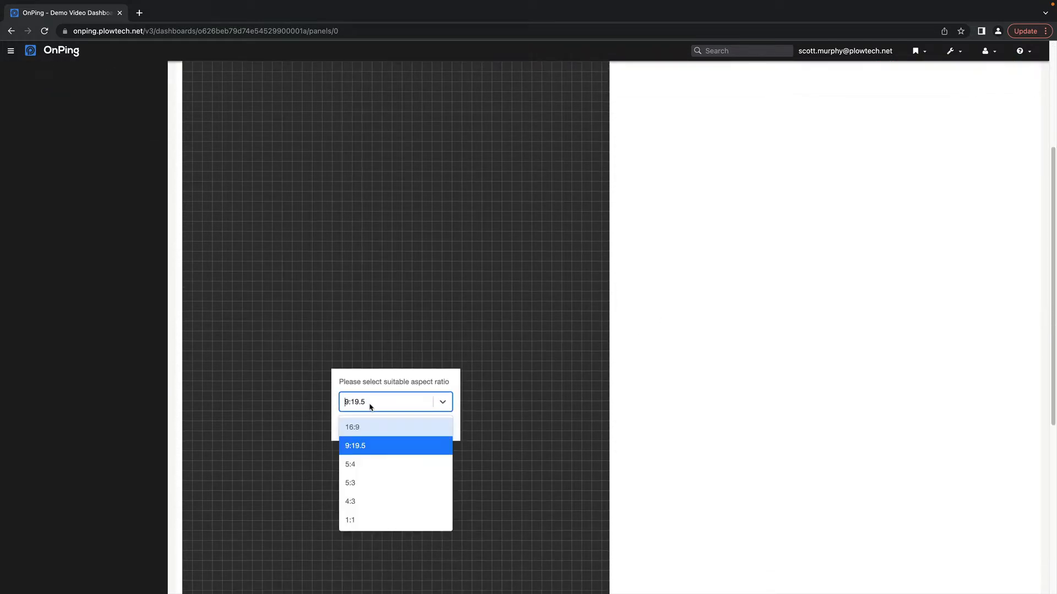
left_click(365, 427)
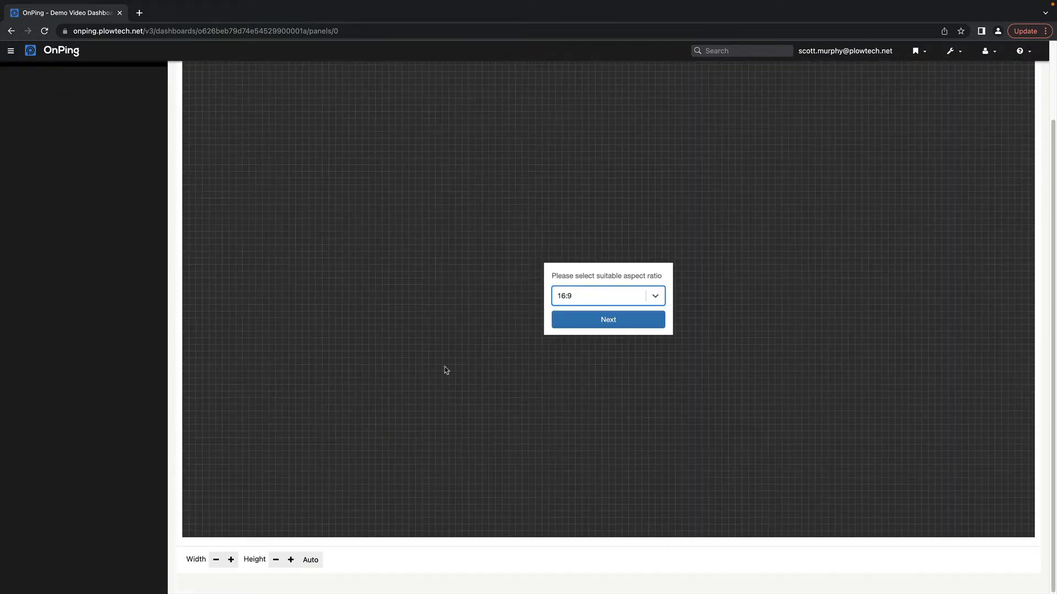
left_click(621, 302)
left_click(589, 374)
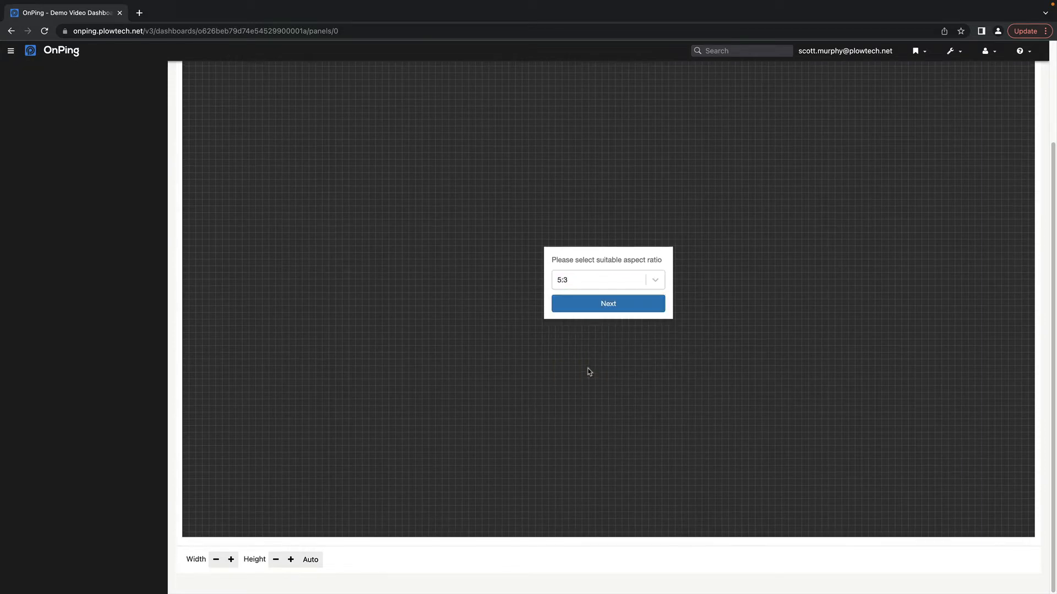
left_click(652, 280)
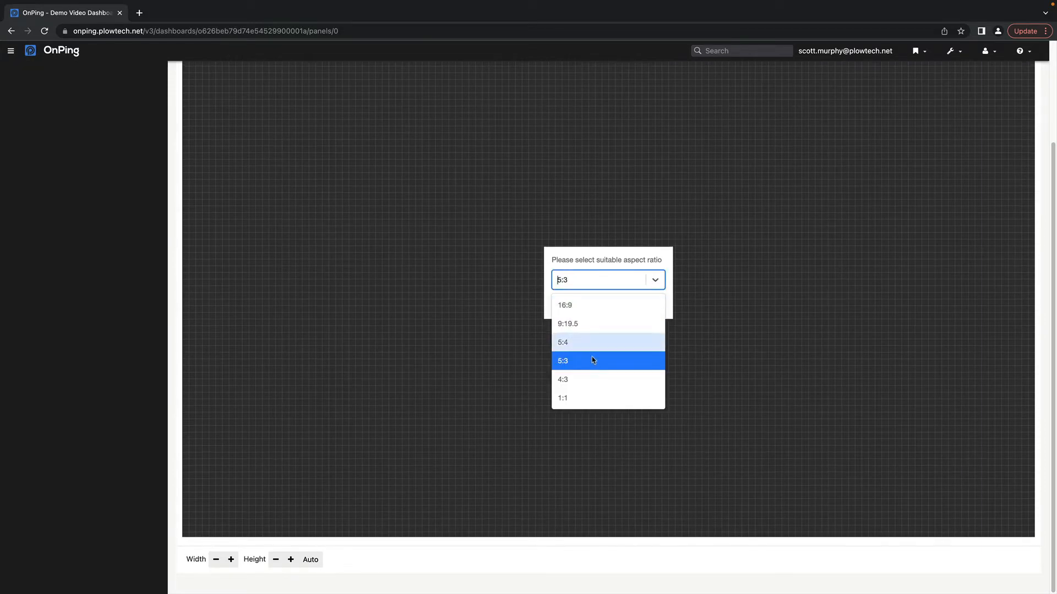
left_click(584, 399)
- Set the HMI canvas aspect ratio to 16:9 and accept it
left_click(655, 450)
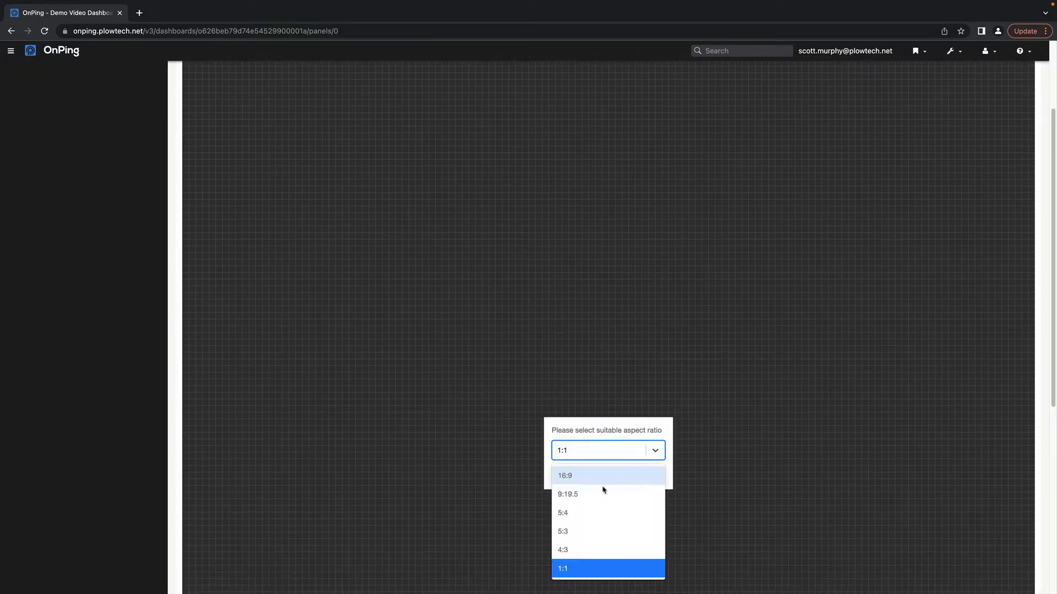
left_click(602, 485)
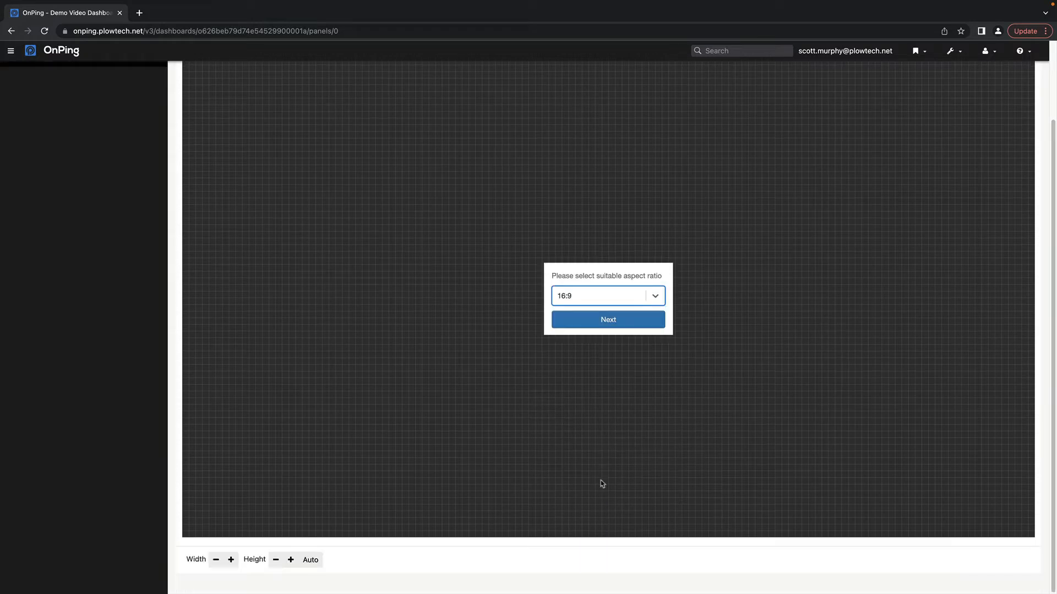
left_click(630, 324)
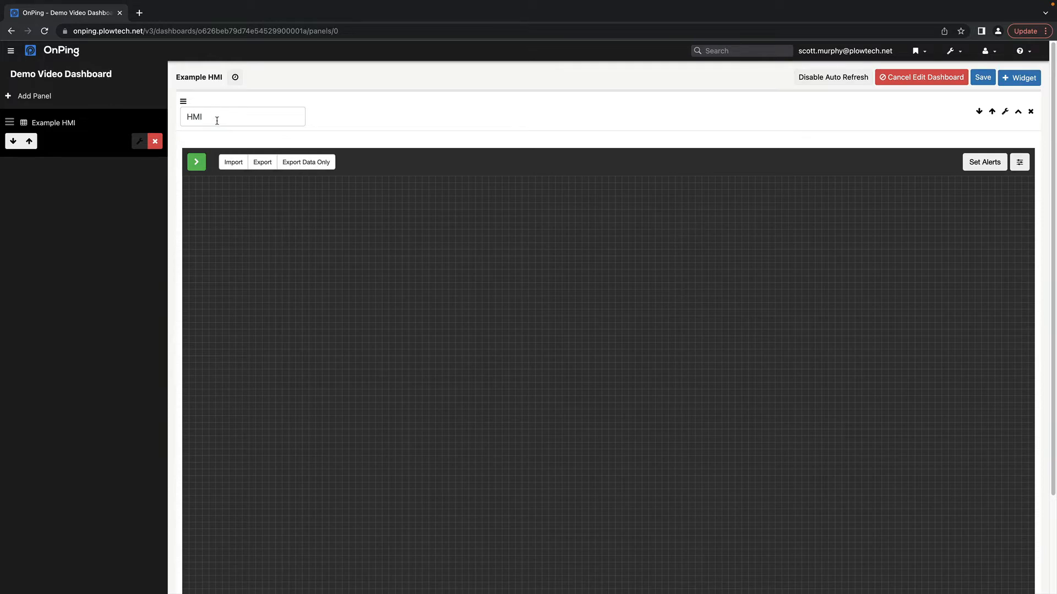
- Rename the HMI widget to Demo Video HMI, save the dashboard and leave edit mode, reloading the page
left_click_drag(217, 120, 183, 115)
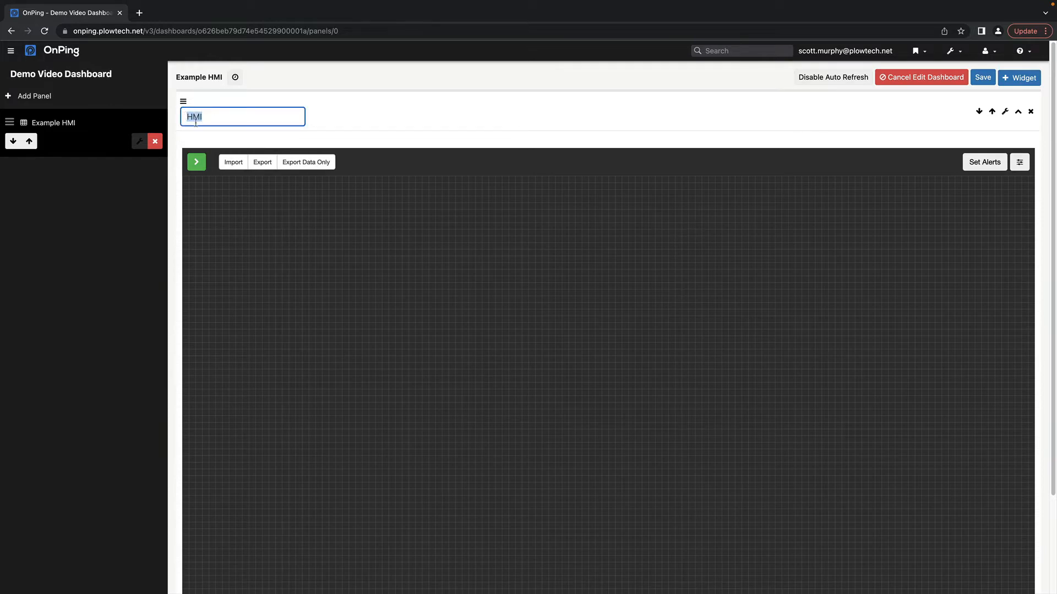
type("Demo Video HMI")
left_click(983, 78)
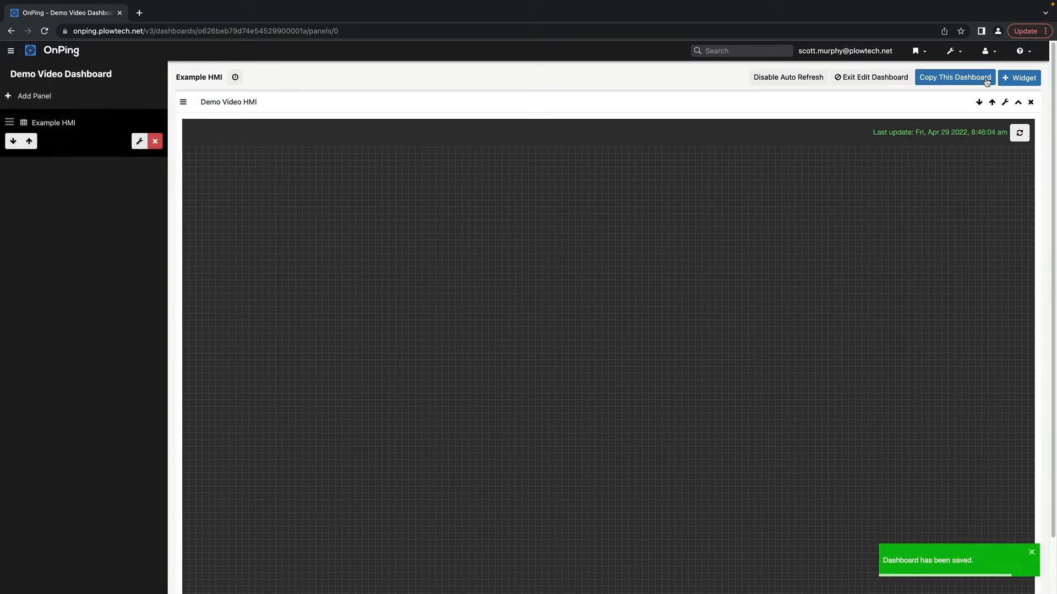
left_click(886, 78)
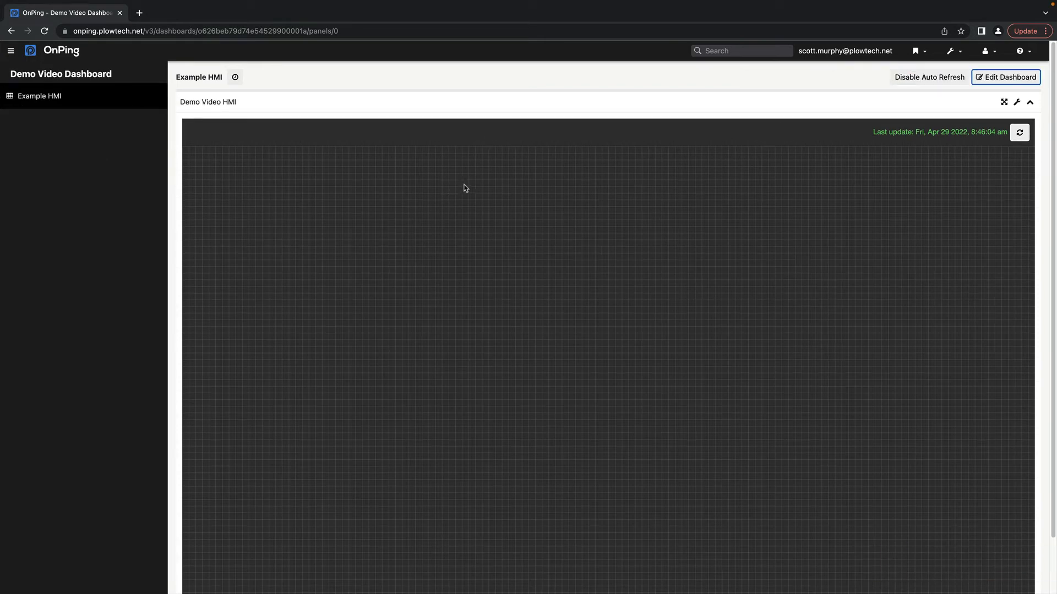
left_click(47, 32)
- Copy the widget title Demo Video HMI and search the site for it
left_click_drag(242, 106, 179, 106)
right_click(189, 100)
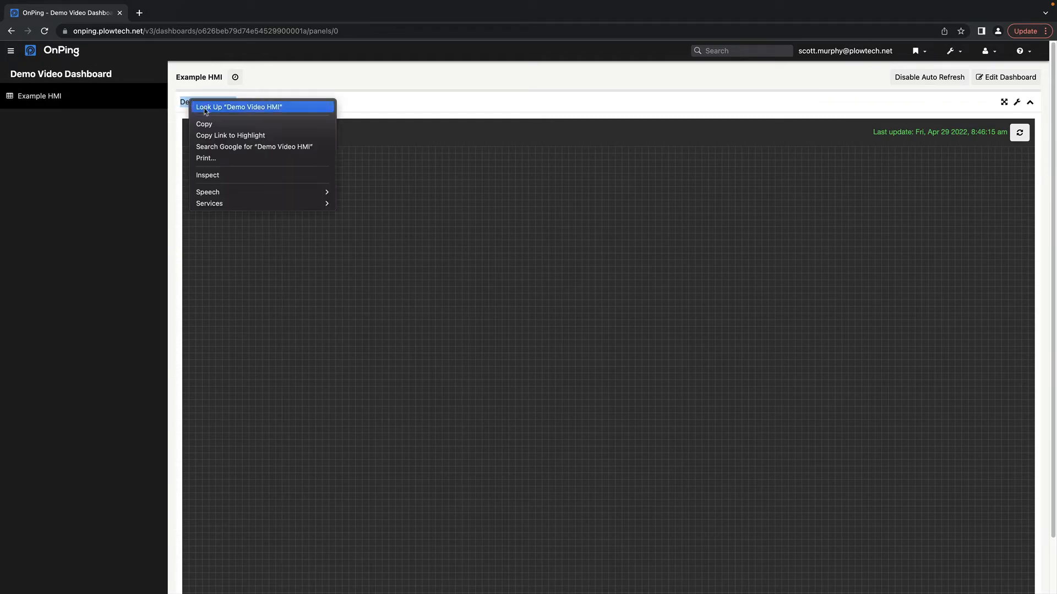
left_click(208, 124)
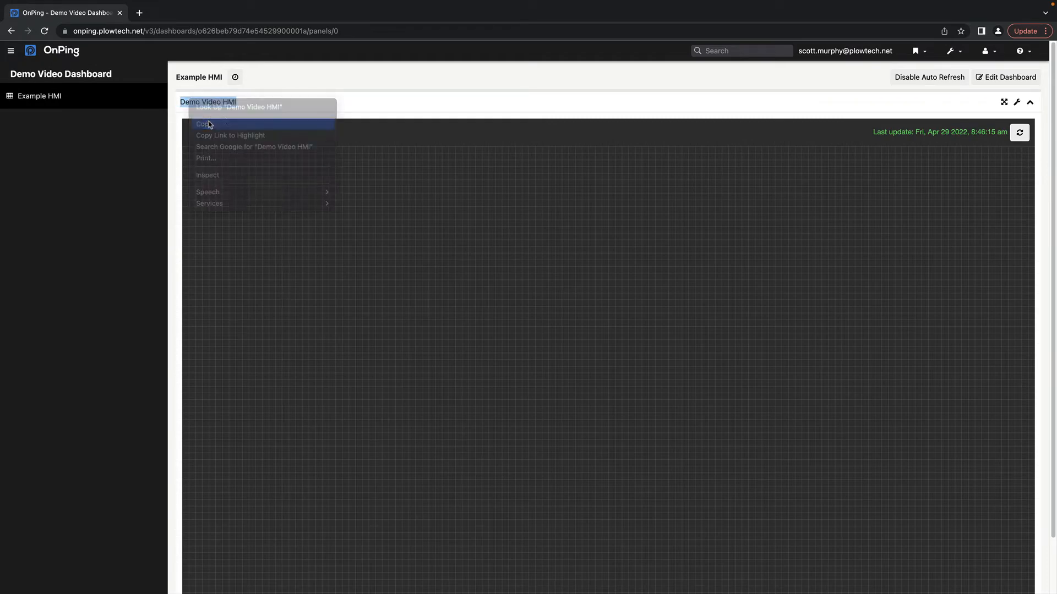
left_click(727, 49)
type("V")
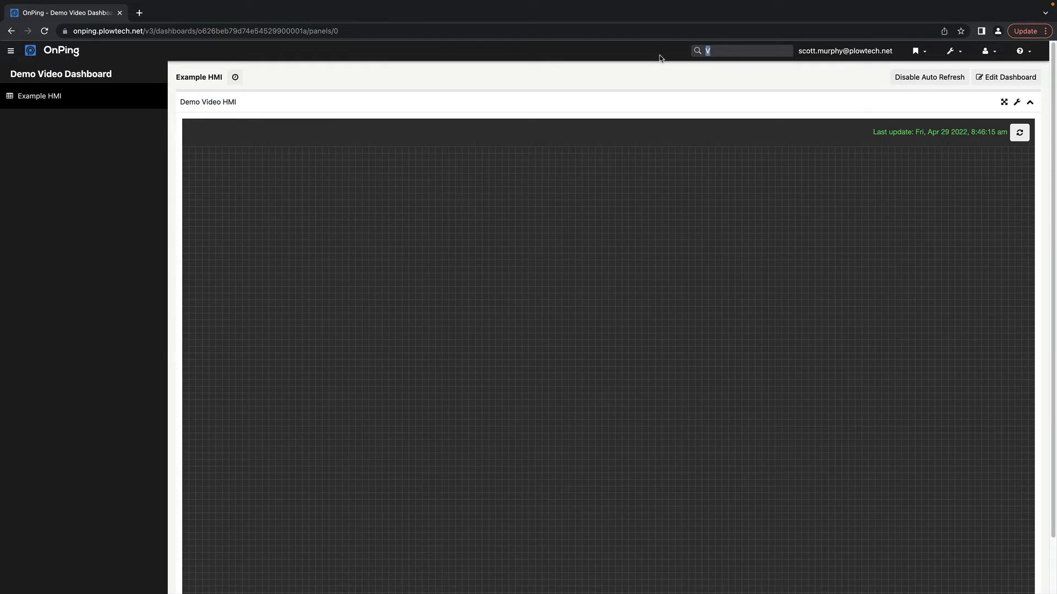
key("super+v")
key("Return")
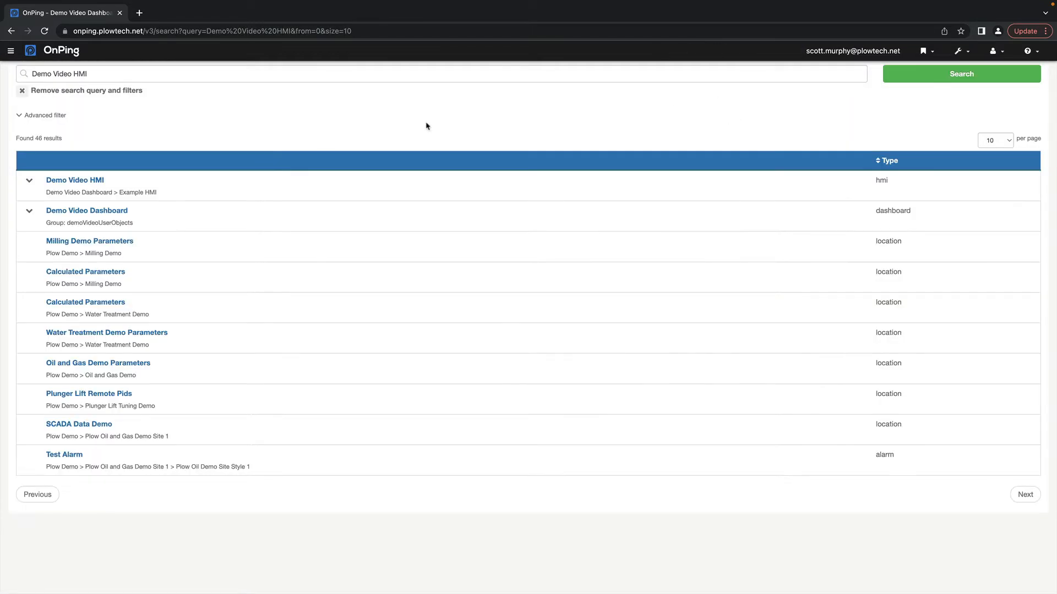
- Preview the Demo Video HMI search result and open its panel
left_click(30, 182)
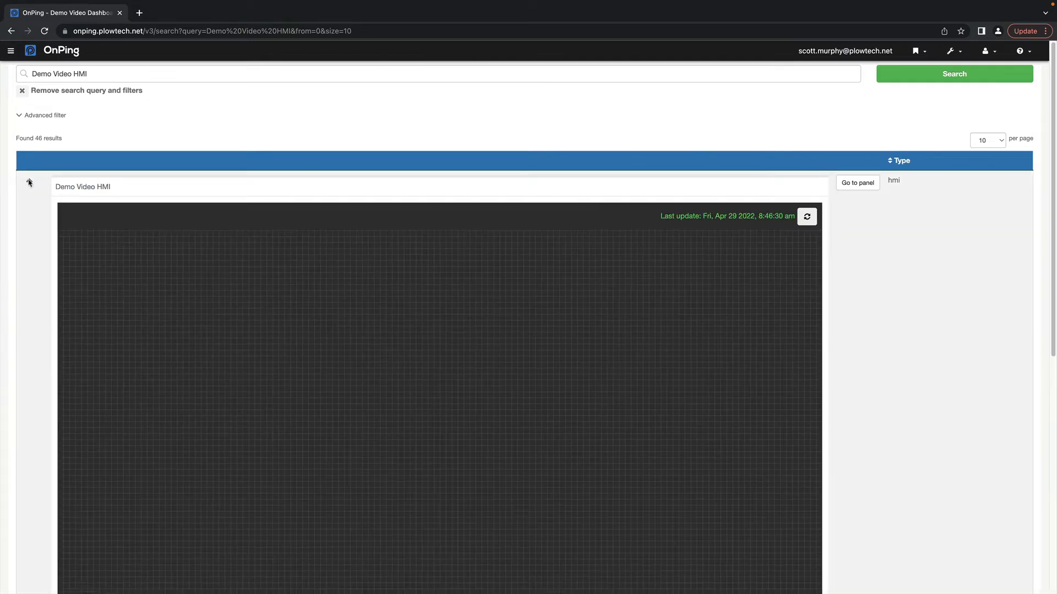
left_click(30, 182)
left_click(69, 184)
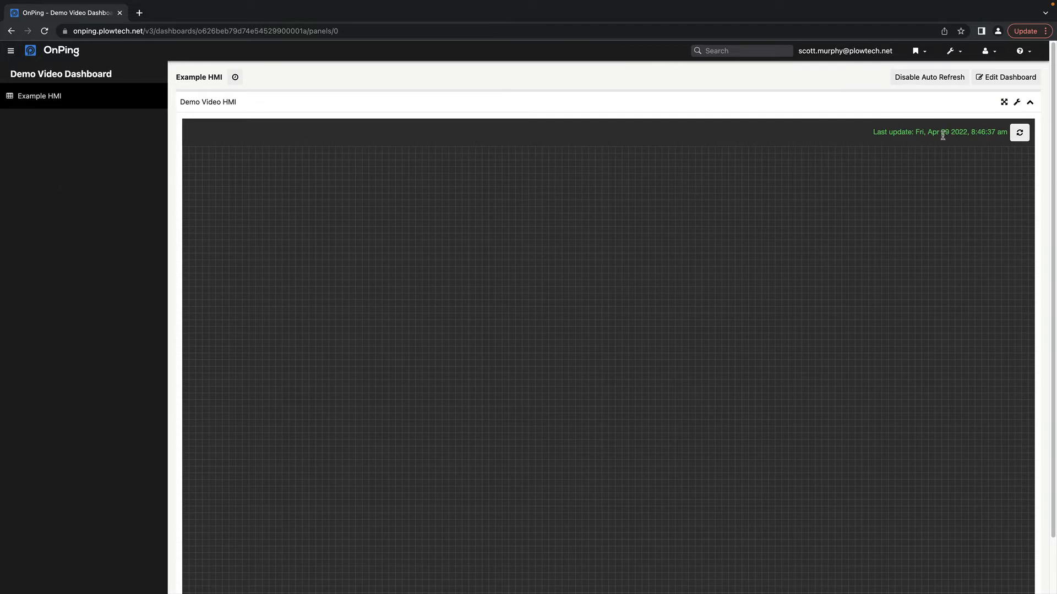
- Open the Demo Video HMI widget for configuration and start a new Indicator from the general components
left_click(1017, 103)
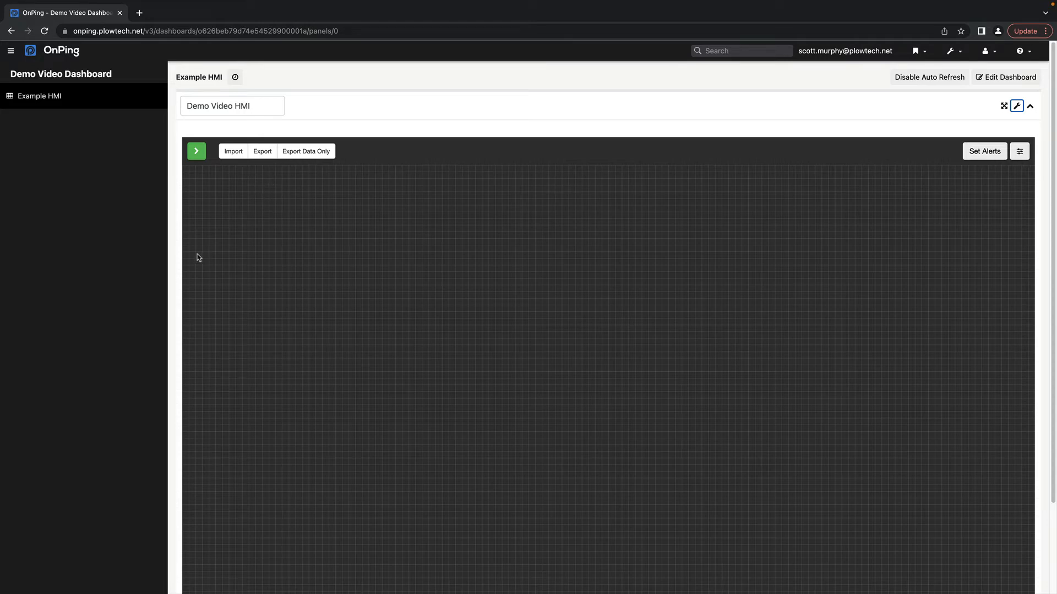
left_click(196, 154)
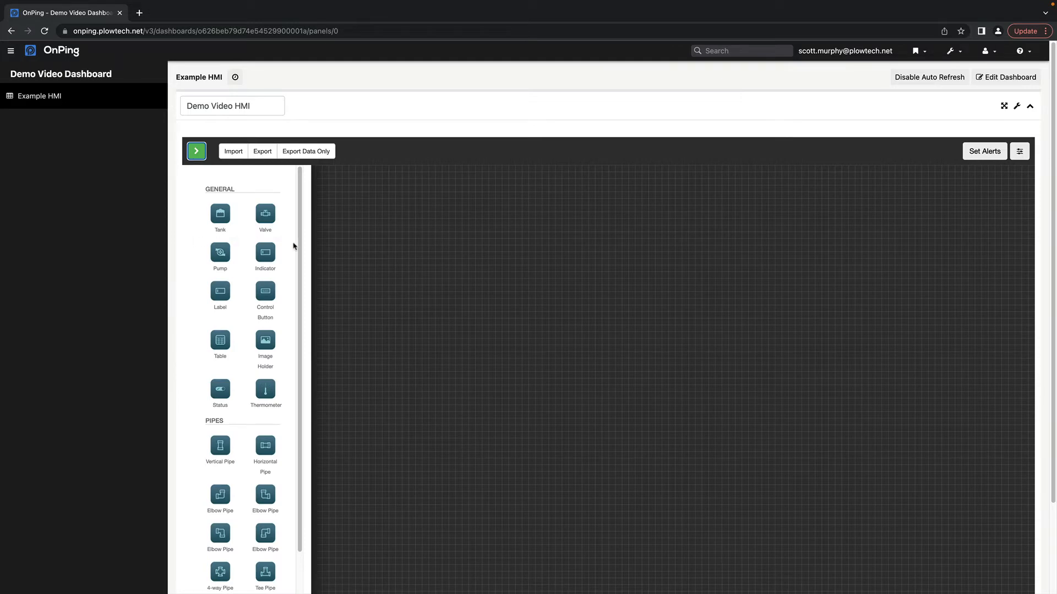
scroll(337, 251, "down", 1)
scroll(337, 252, "down", 3)
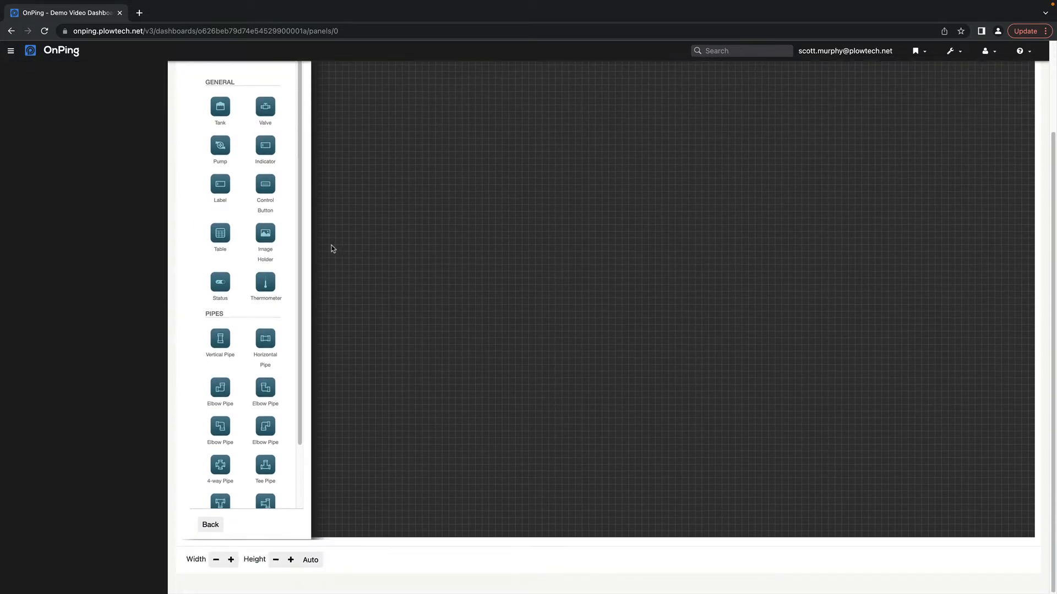
scroll(216, 215, "up", 1)
left_click(222, 200)
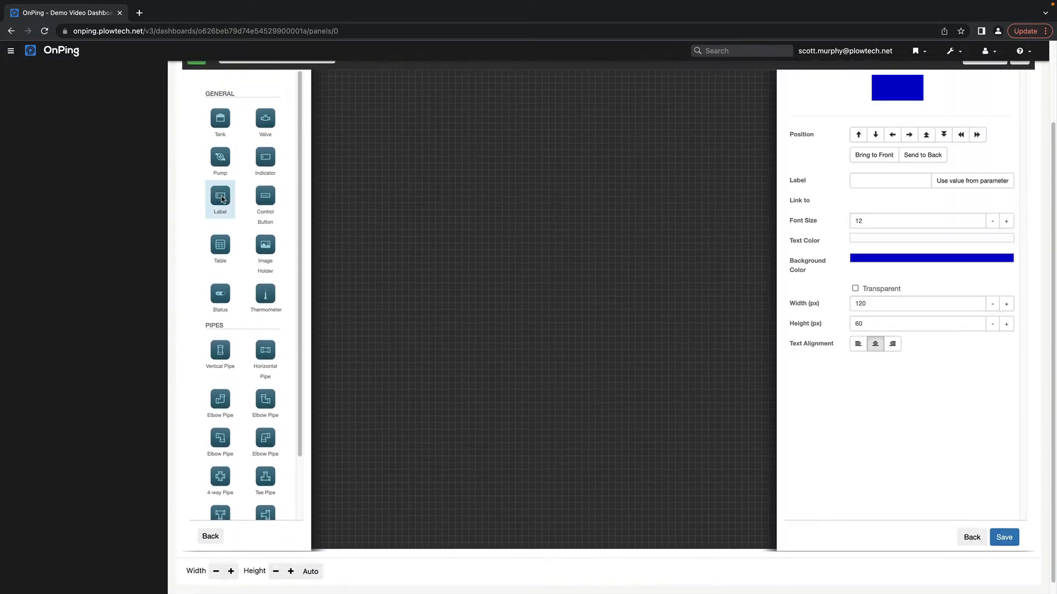
left_click(267, 165)
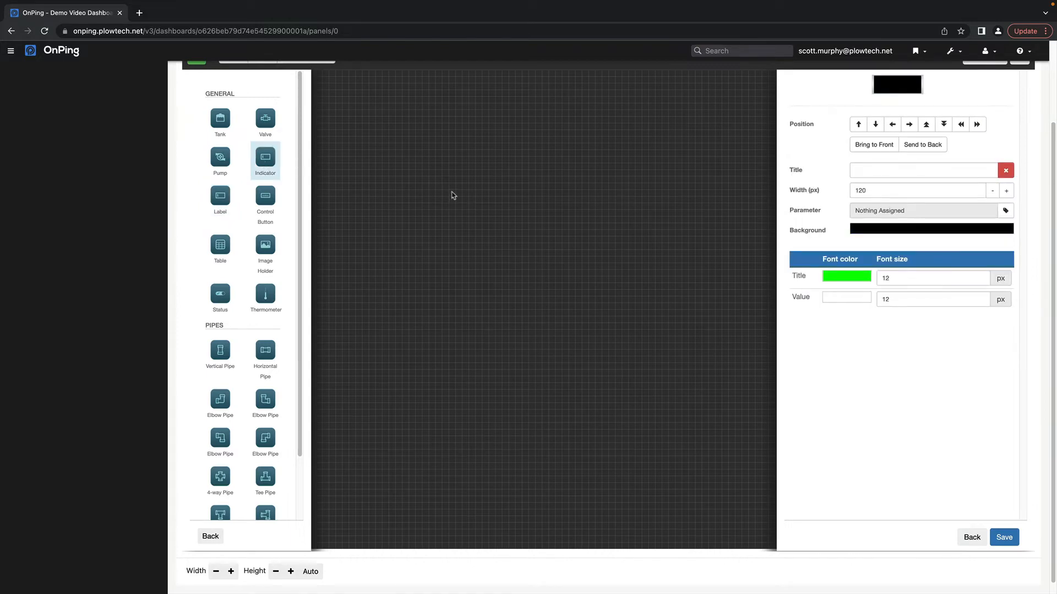
- Title the new indicator PARAMETER 1
scroll(688, 197, "down", 1)
scroll(705, 203, "up", 5)
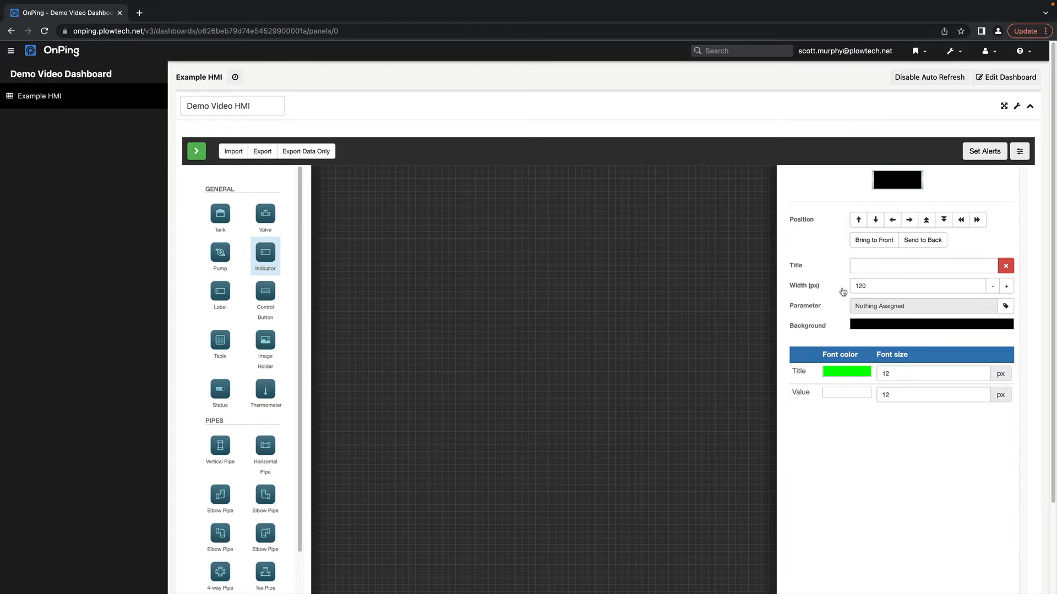
left_click(885, 265)
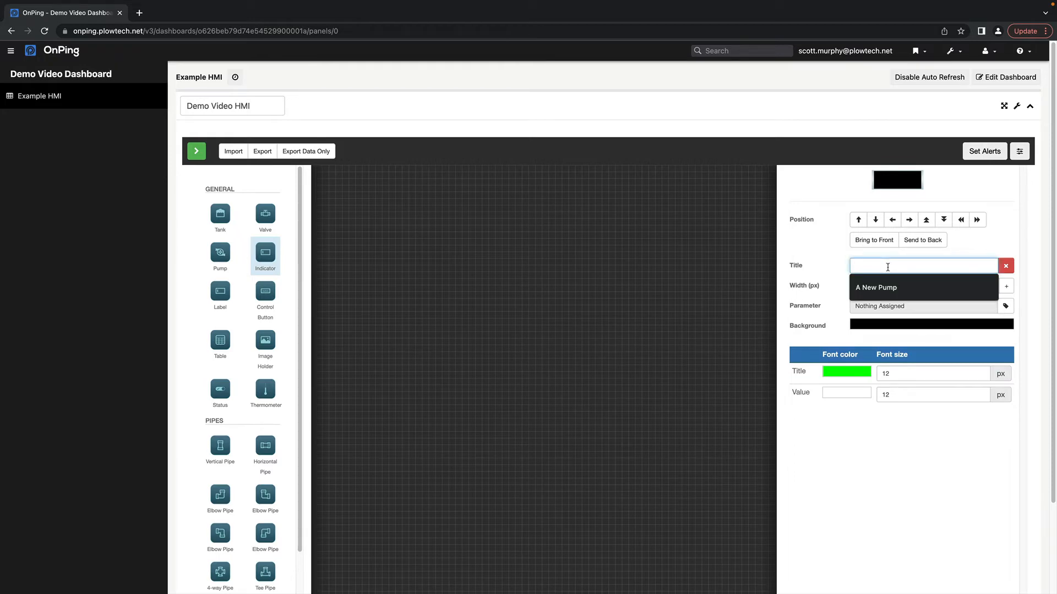
type("PARAMETER 1")
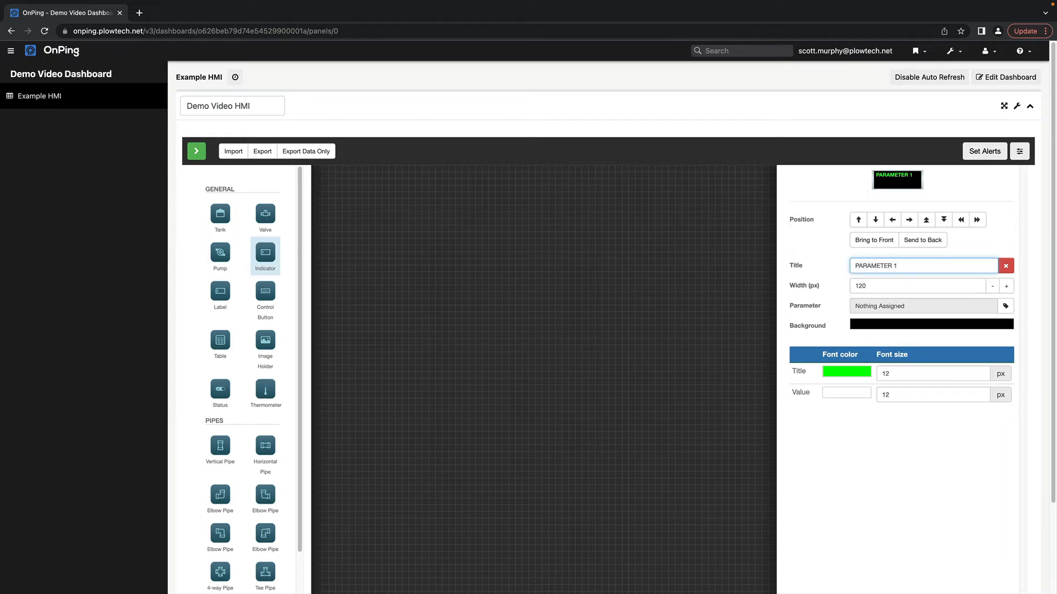
- Assign the Actual Filled Speed parameter from the Milling Demo site's Milling Demo Parameters location to the indicator
left_click(1005, 306)
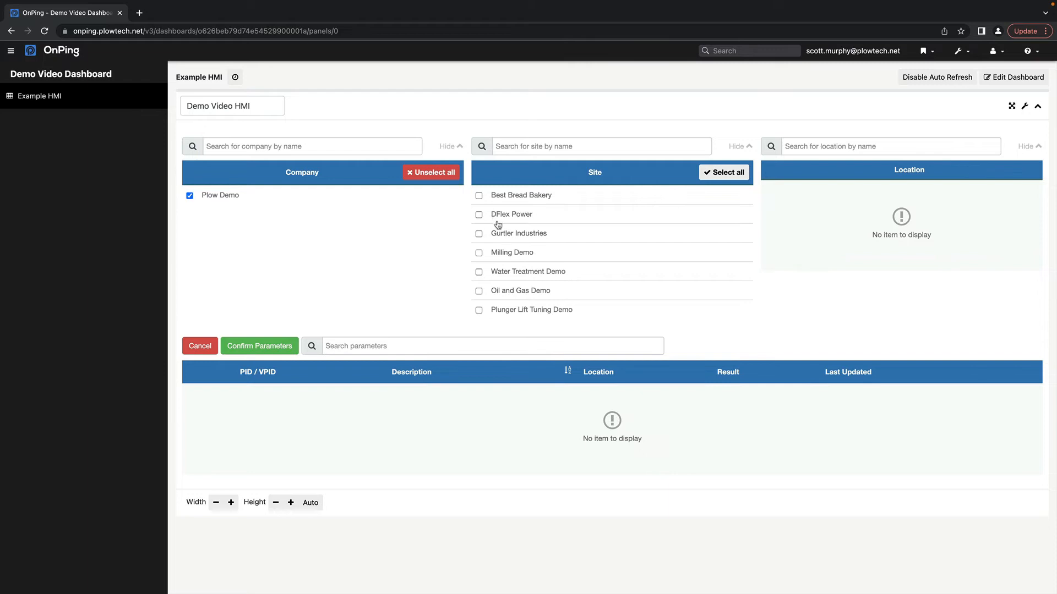
left_click(500, 253)
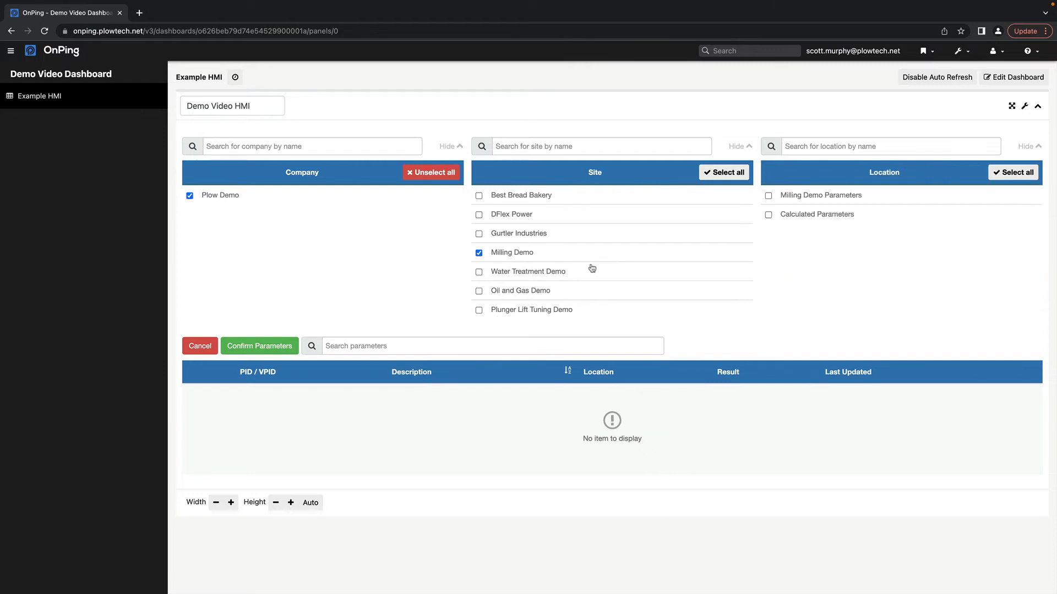
left_click(853, 204)
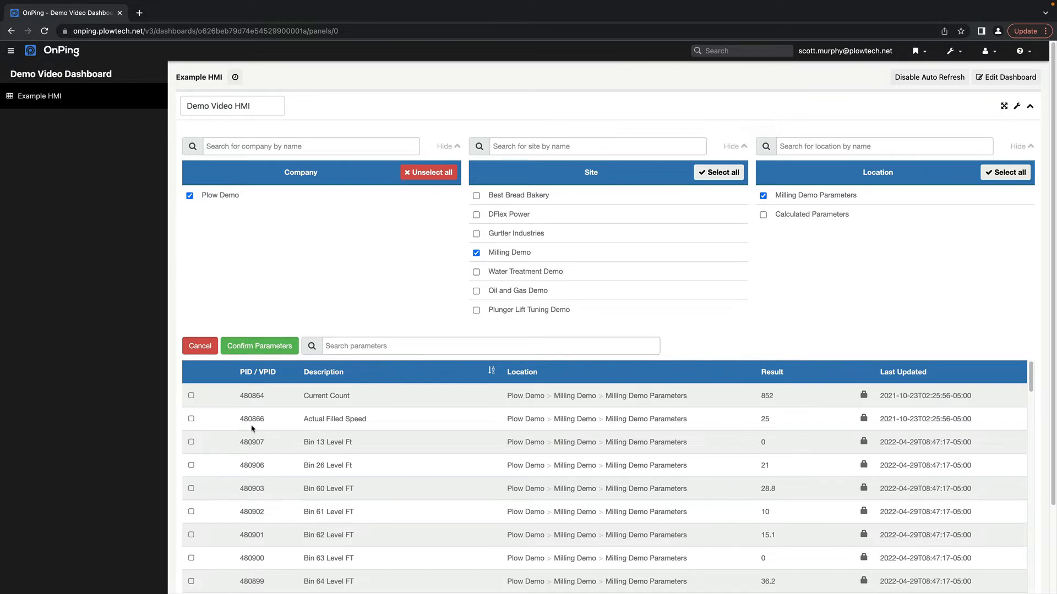
left_click(267, 347)
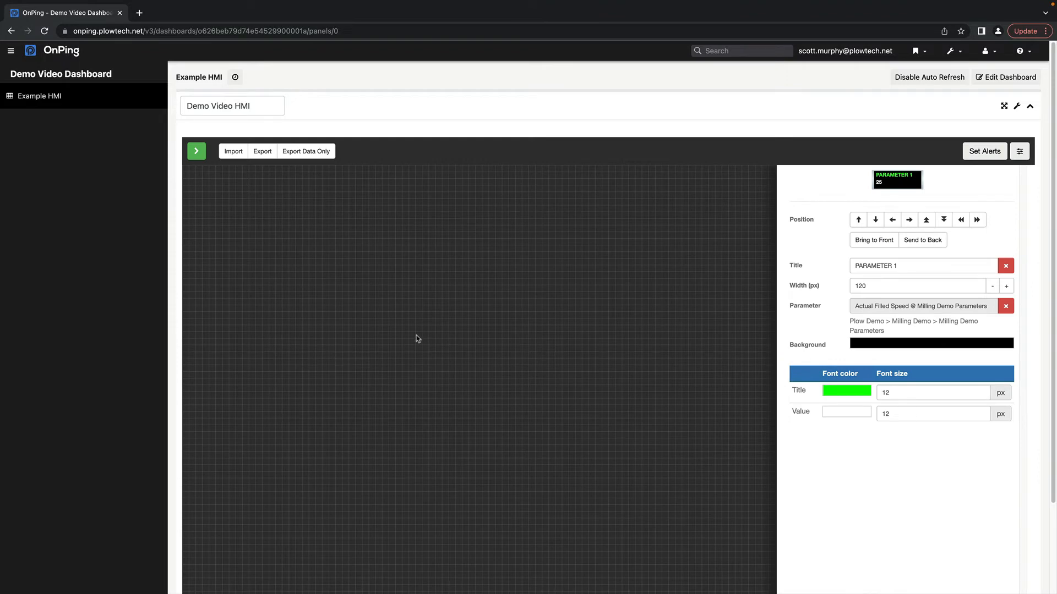
- Save the PARAMETER 1 indicator, move it from the canvas corner toward the upper middle, and save the layout changes
scroll(914, 418, "down", 2)
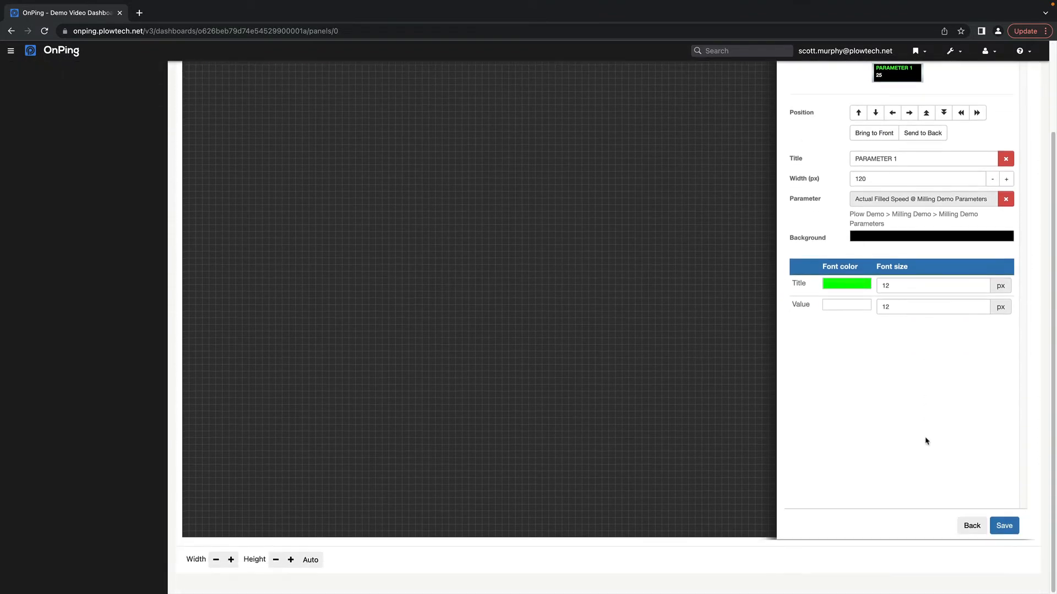
left_click(1004, 530)
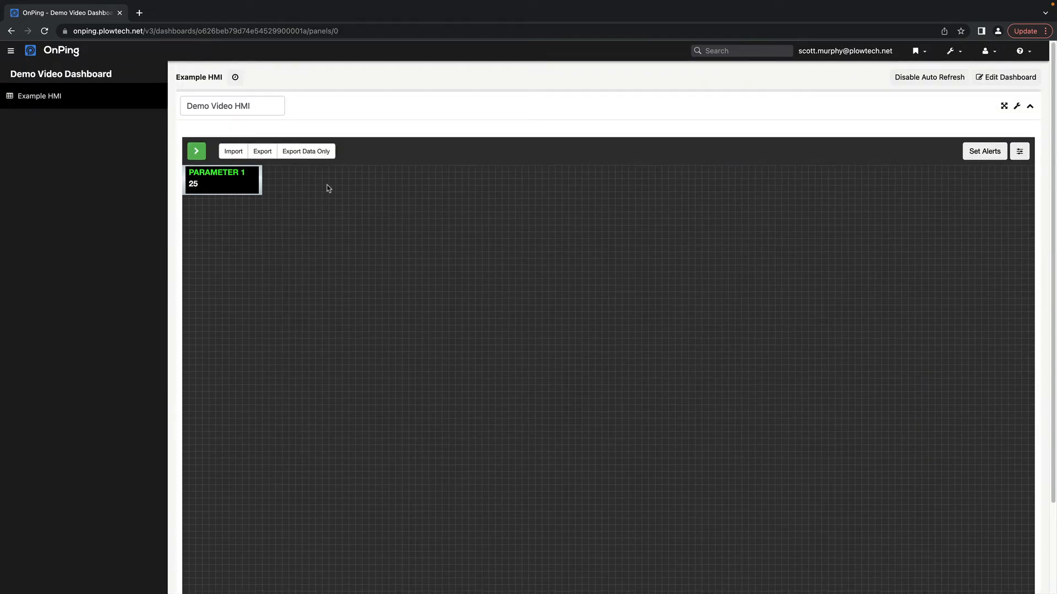
left_click_drag(246, 190, 453, 276)
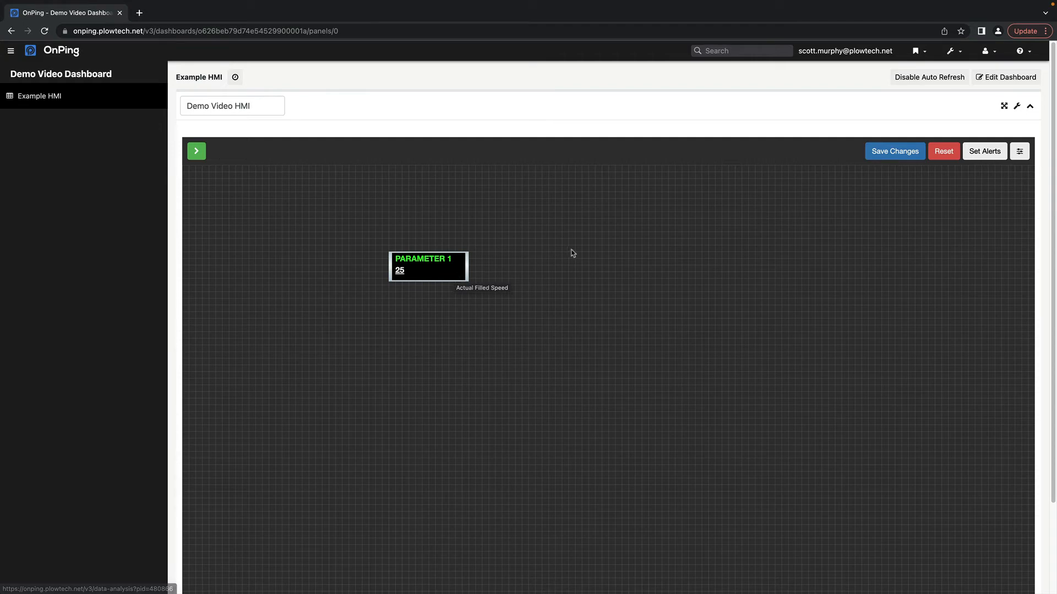
left_click(895, 151)
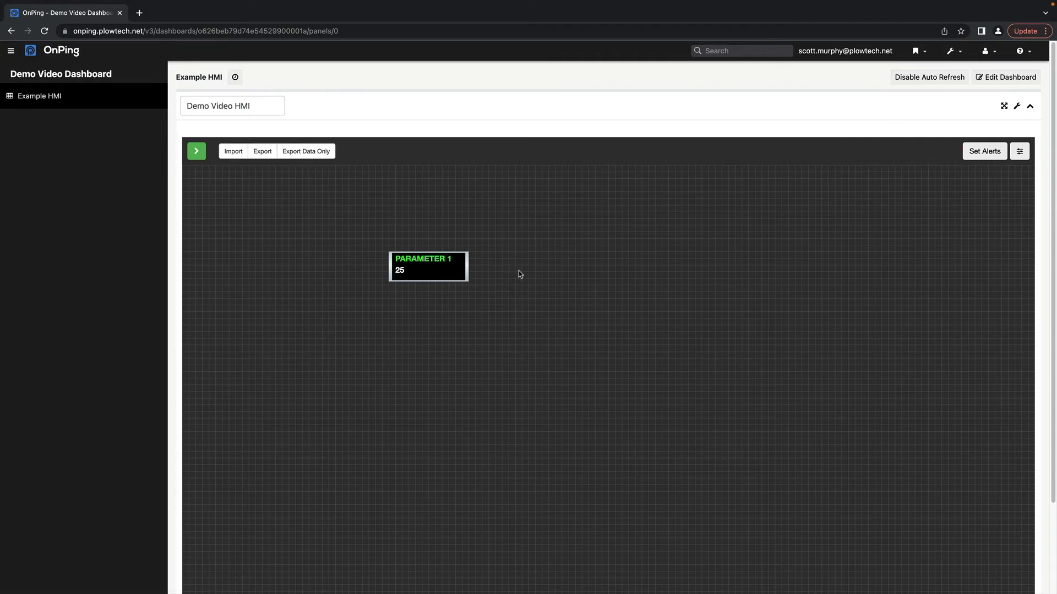
- Leave configuration to view the Demo Video HMI live, reload the page, and reopen the widget's configuration
left_click(1017, 108)
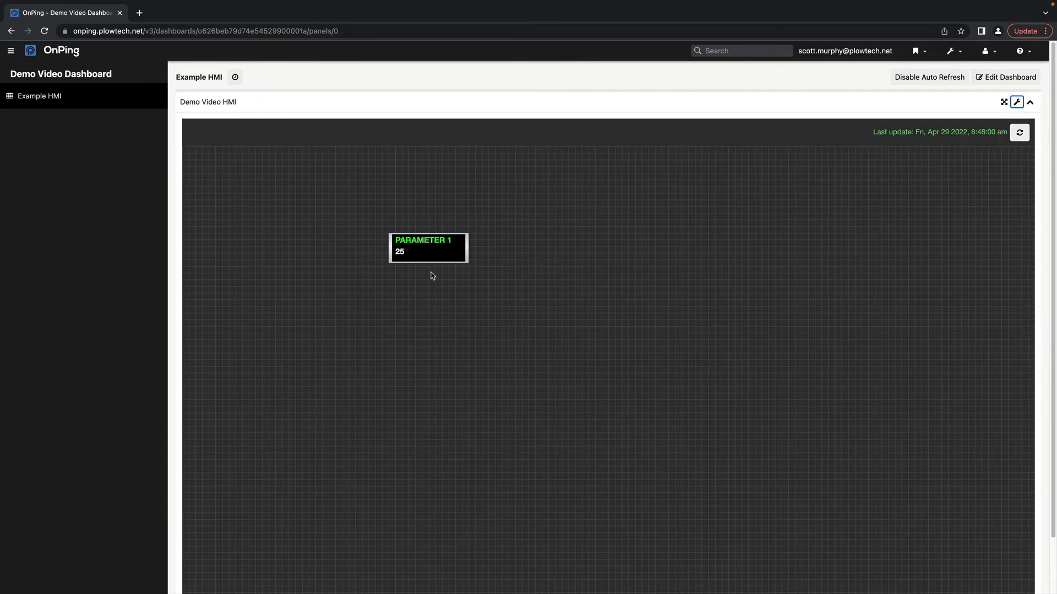
left_click(45, 31)
left_click(1016, 102)
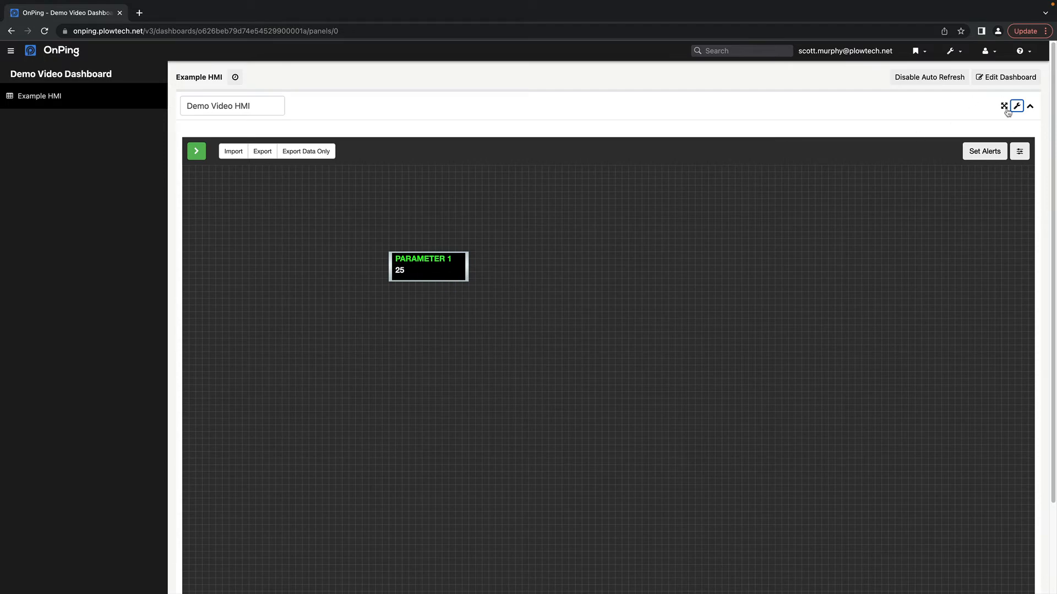
- Set the HMI grid size to X-Large and reposition the PARAMETER 1 indicator so it snaps to the larger grid
left_click(1020, 151)
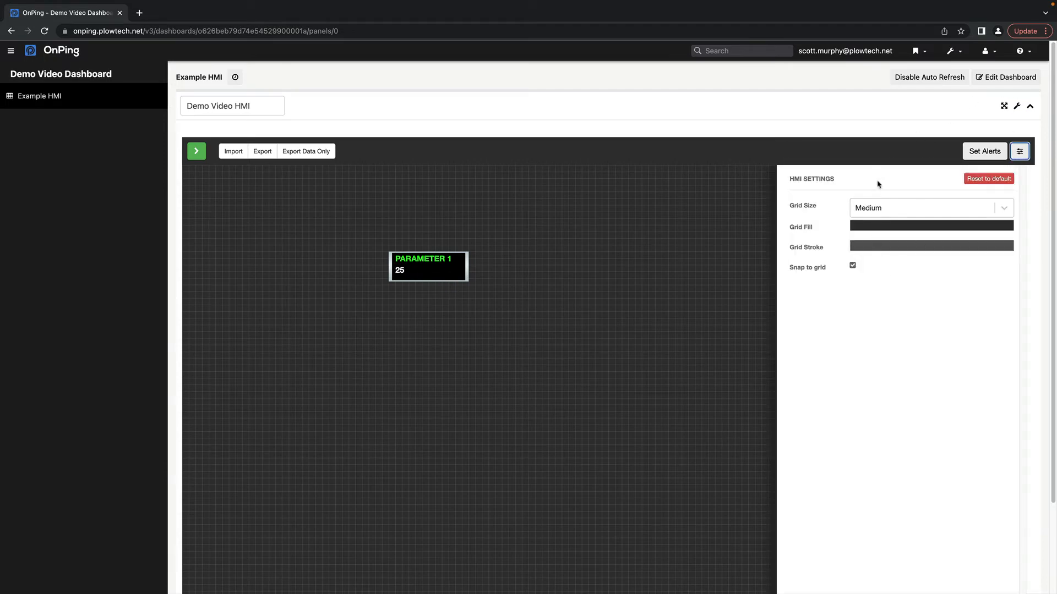
left_click(886, 207)
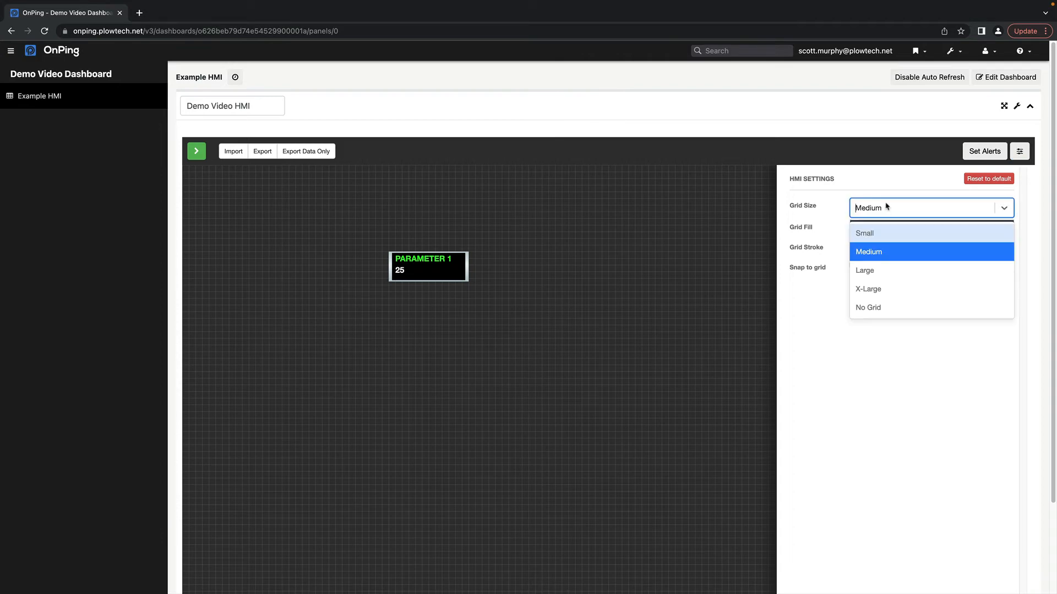
left_click(874, 289)
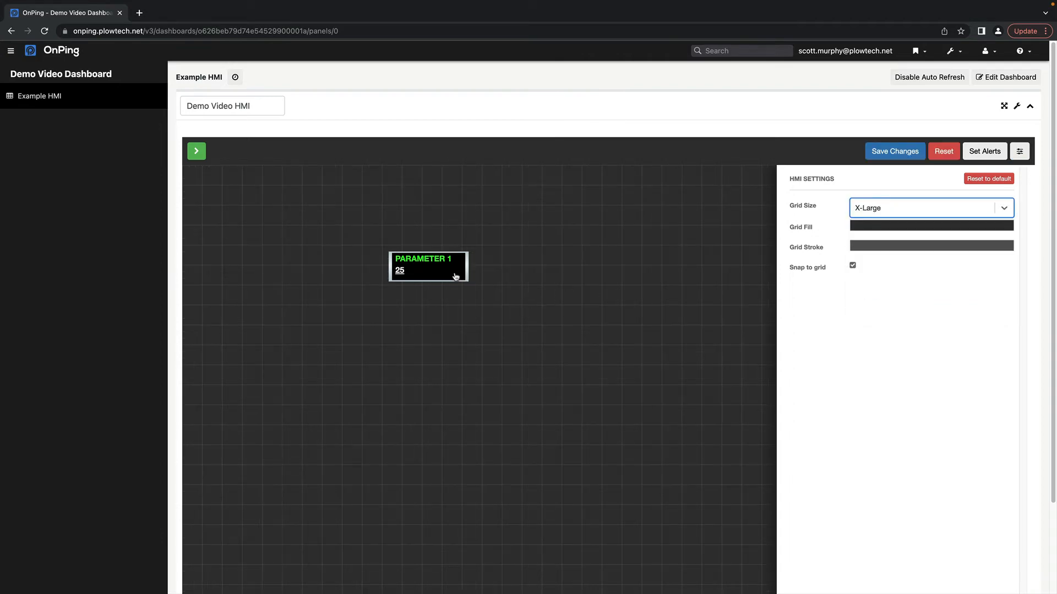
left_click_drag(456, 276, 414, 258)
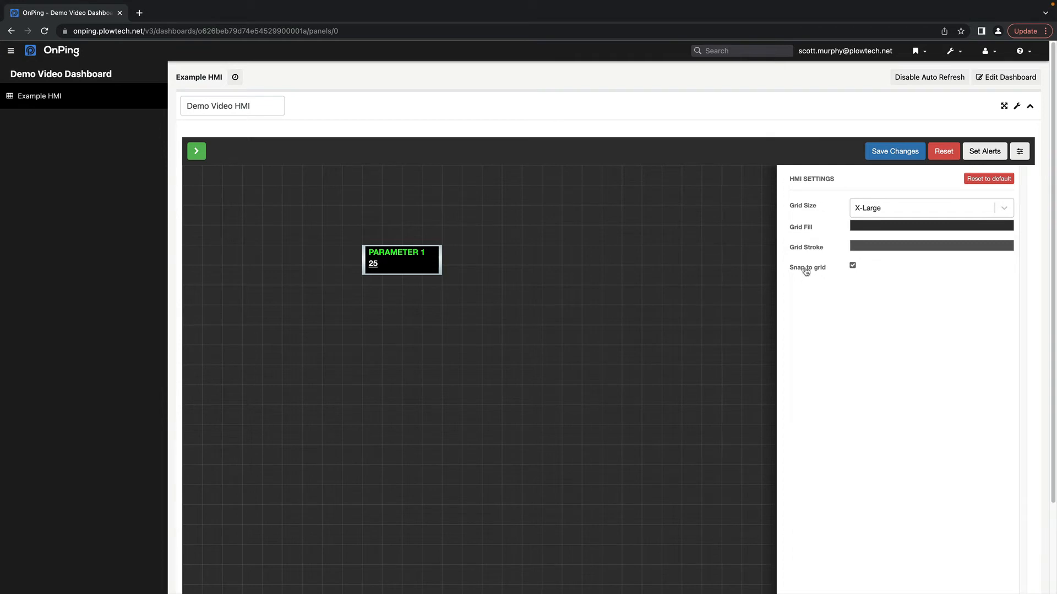
- Set the grid fill to white (FFFFFF) and the grid stroke to a light pinkish gray (RGB 236, 224, 224)
left_click(890, 226)
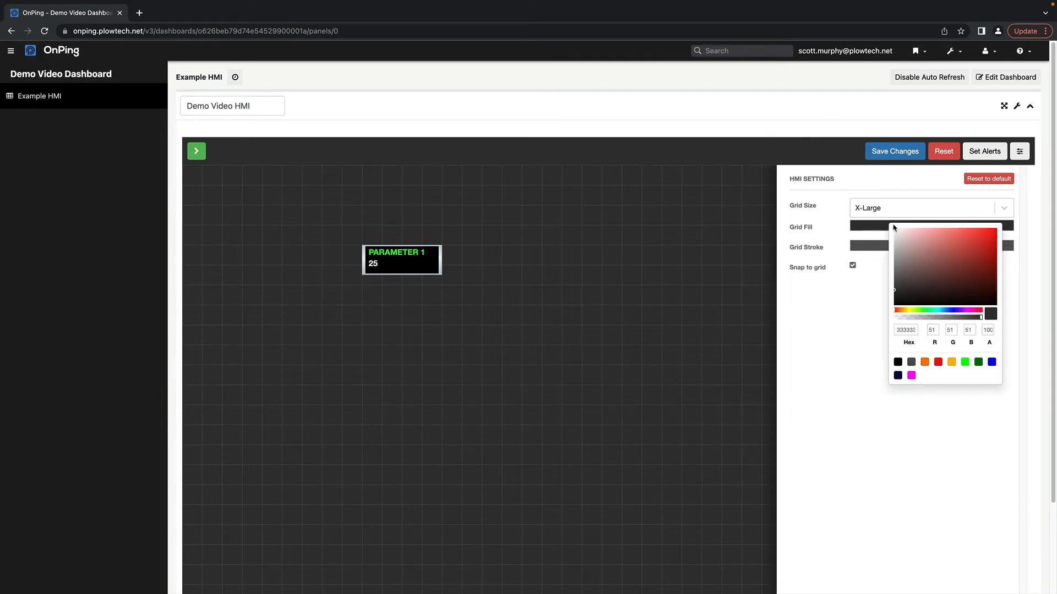
left_click_drag(903, 229, 892, 228)
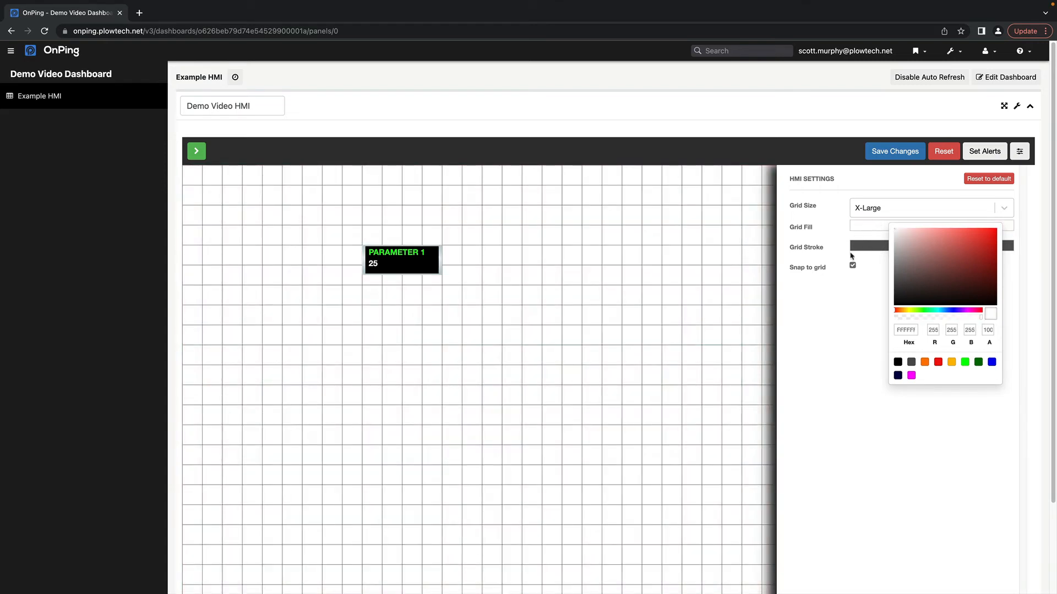
left_click(868, 247)
left_click_drag(876, 261, 878, 259)
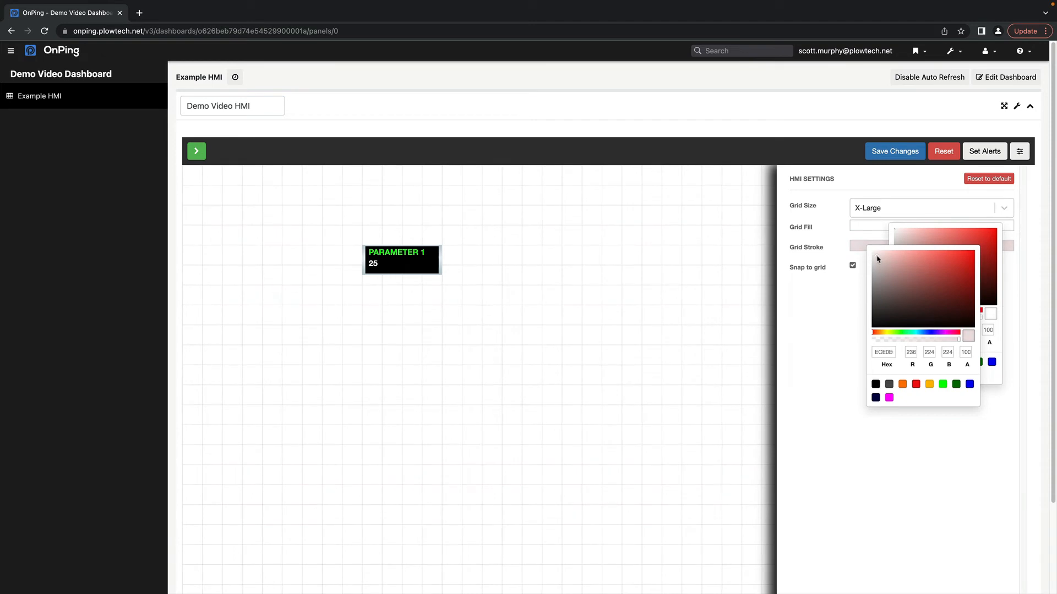
left_click(843, 284)
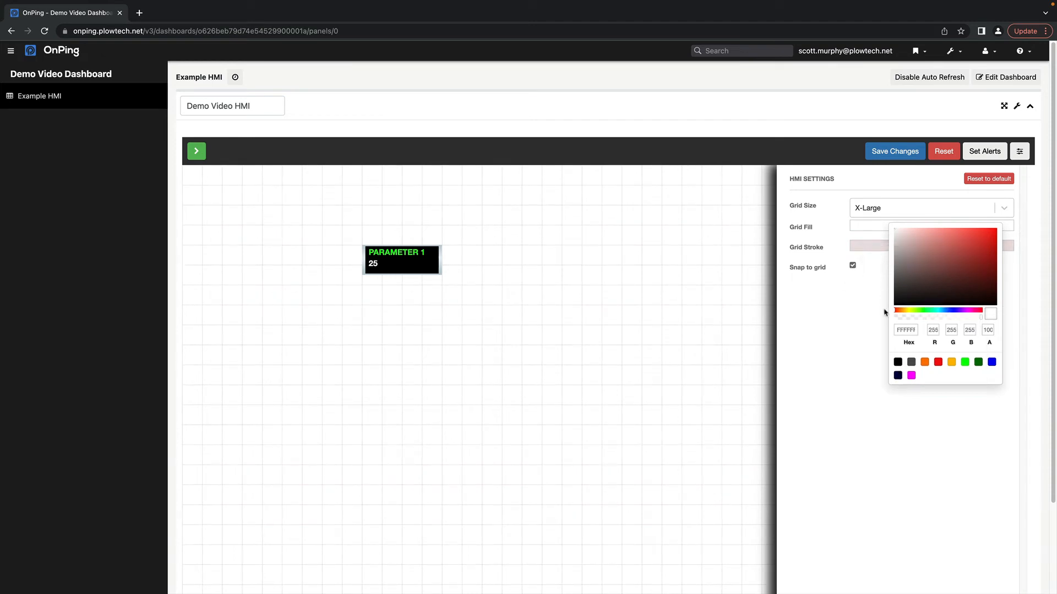
left_click(844, 330)
- Save the grid and layout changes and close the HMI settings
scroll(729, 431, "down", 2)
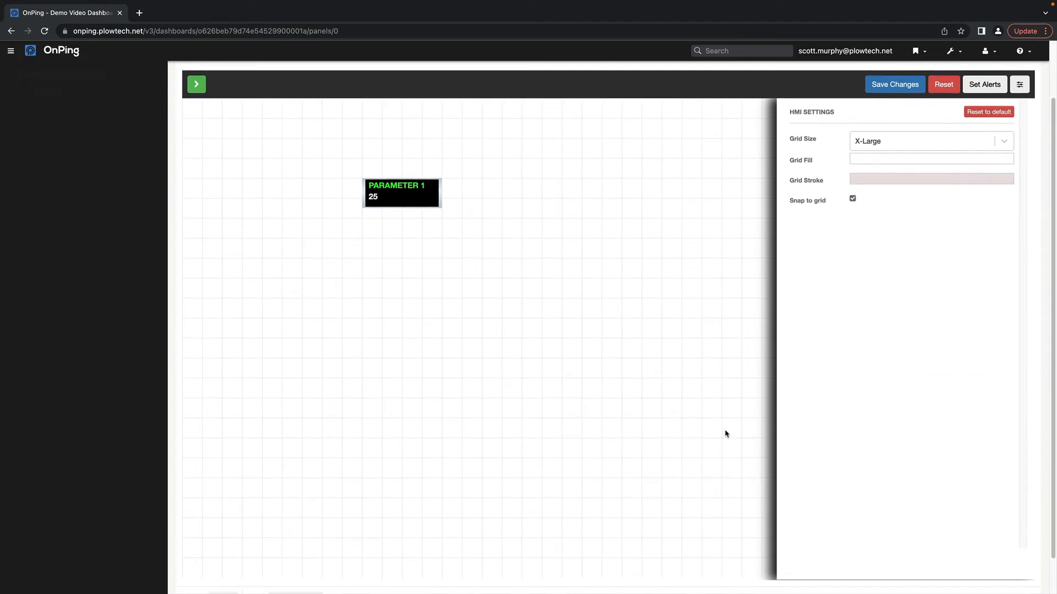
scroll(726, 429, "up", 2)
scroll(885, 377, "down", 2)
scroll(889, 370, "up", 2)
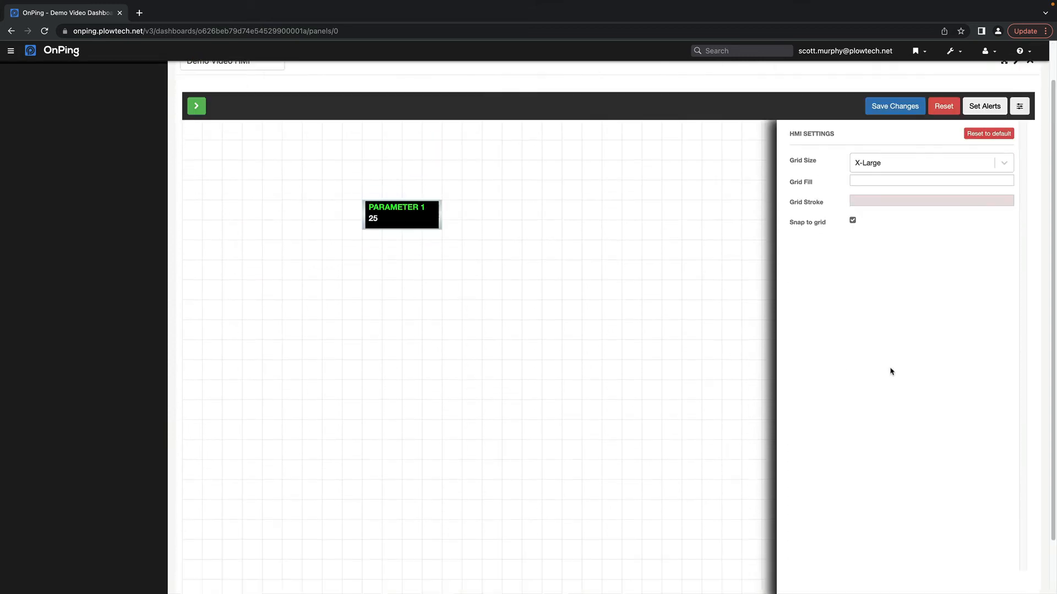
left_click(889, 157)
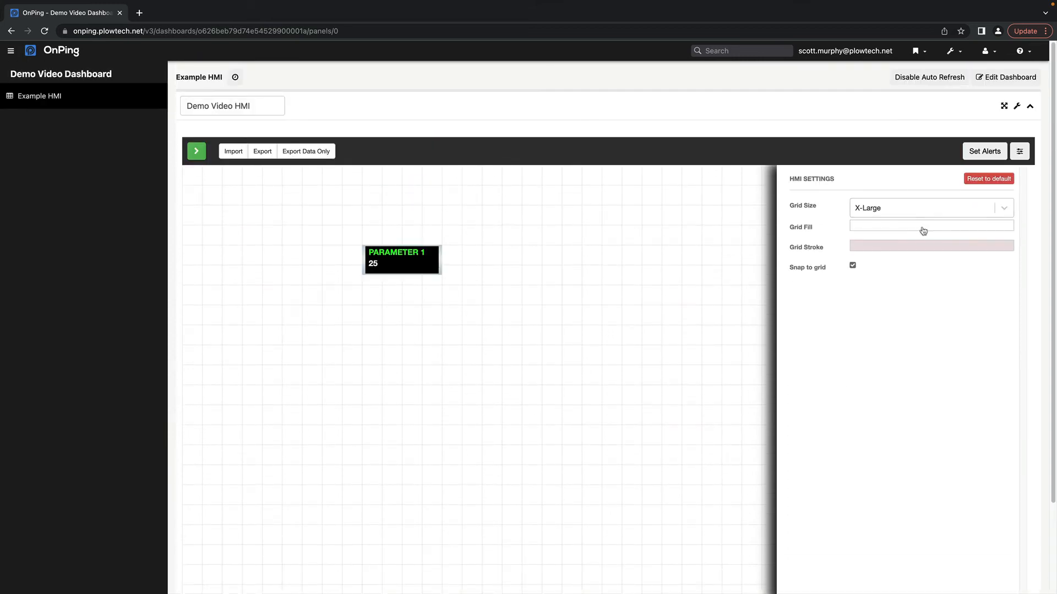
left_click(1016, 156)
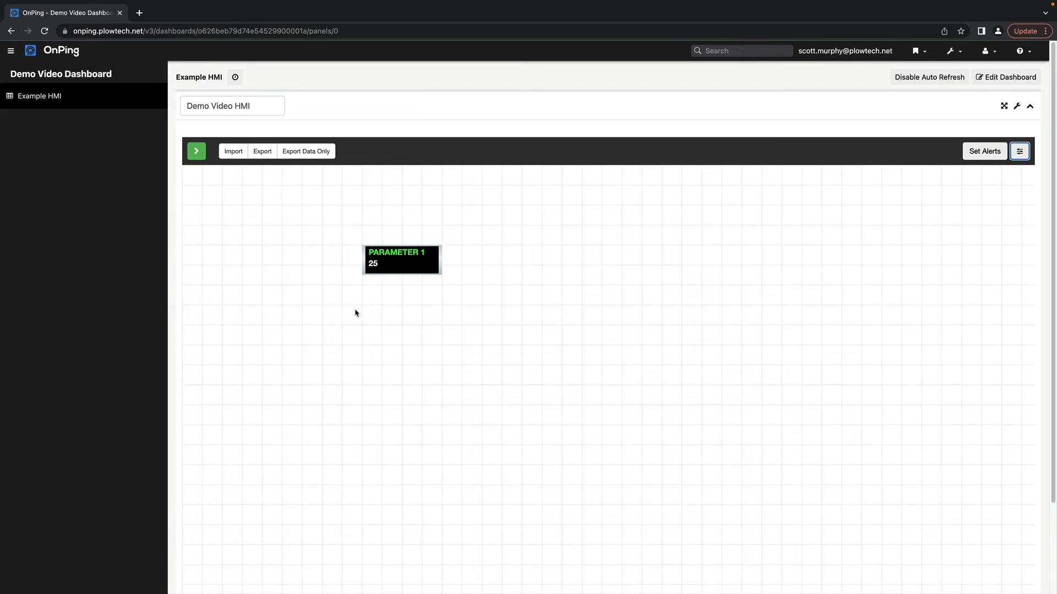
- Duplicate the PARAMETER 1 indicator, title the copy PARAMETER 2, and save it
left_click(415, 268)
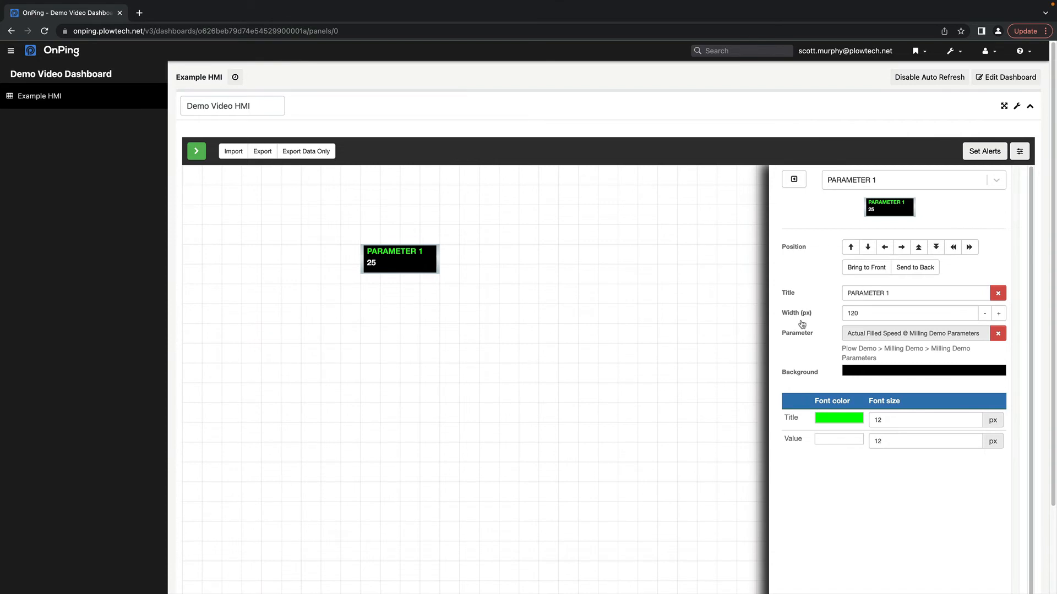
scroll(732, 380, "down", 2)
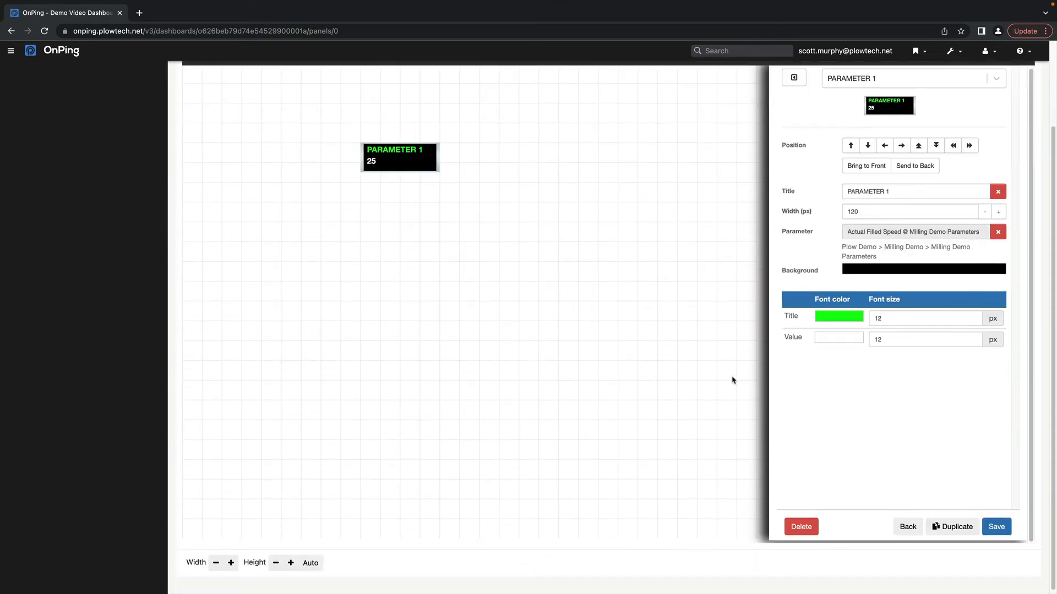
left_click(953, 526)
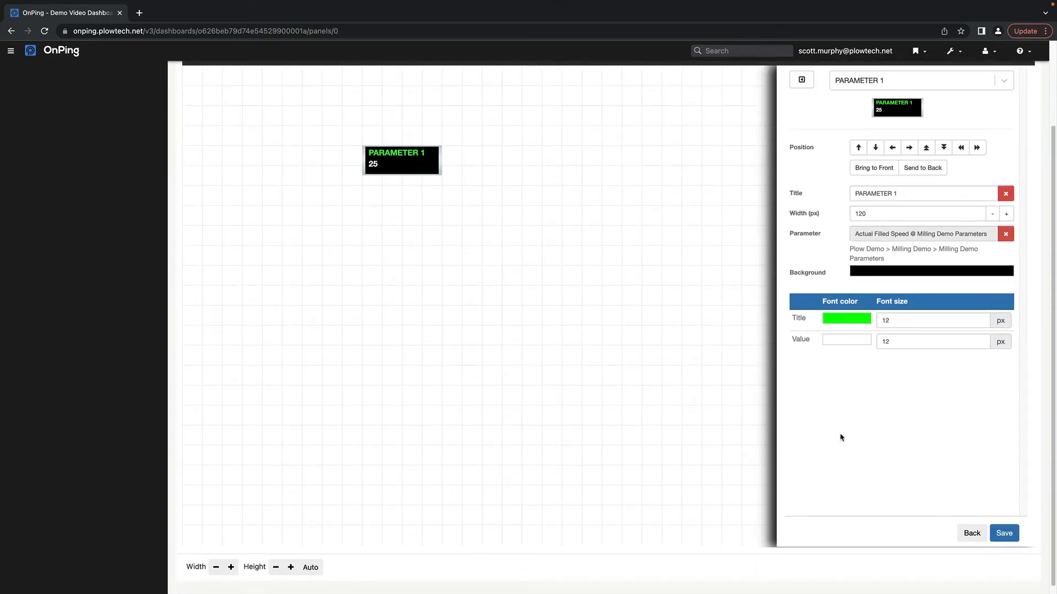
scroll(841, 438, "up", 2)
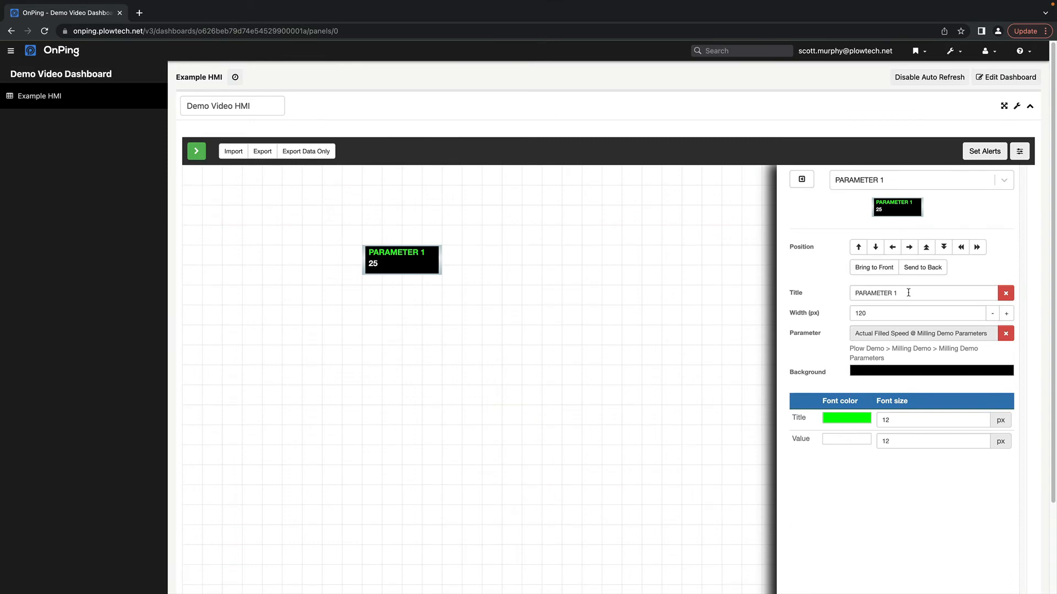
scroll(931, 424, "down", 2)
scroll(934, 420, "up", 2)
left_click(909, 298)
key("BackSpace")
type("2")
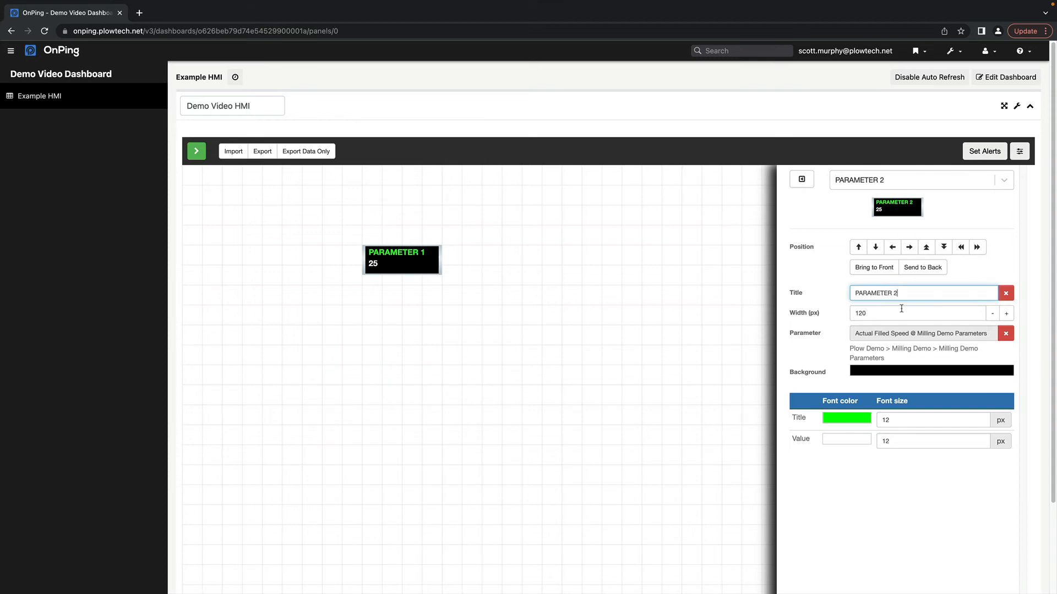
scroll(874, 469, "down", 2)
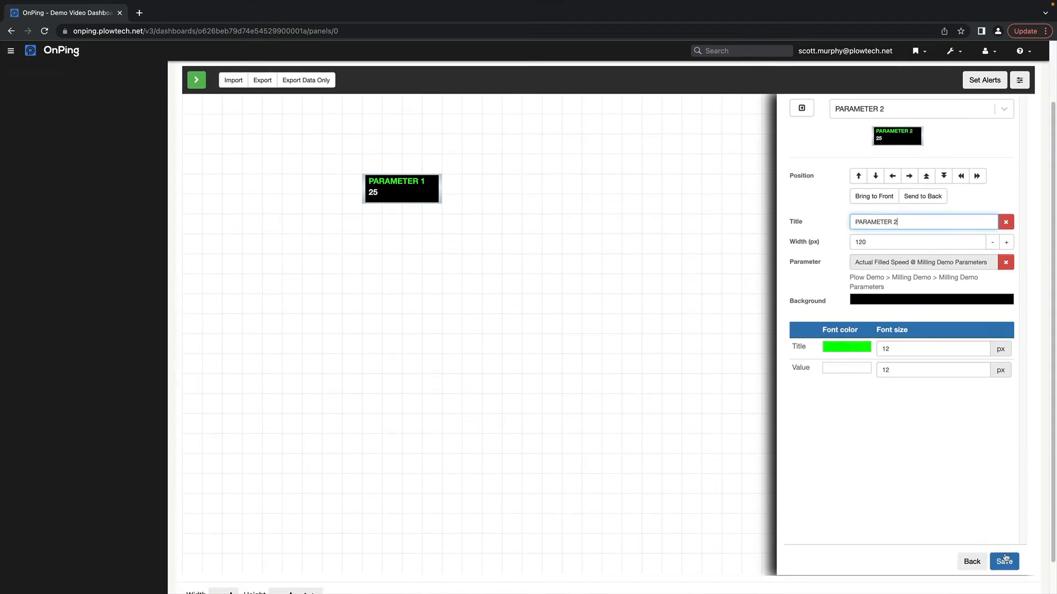
left_click(1003, 563)
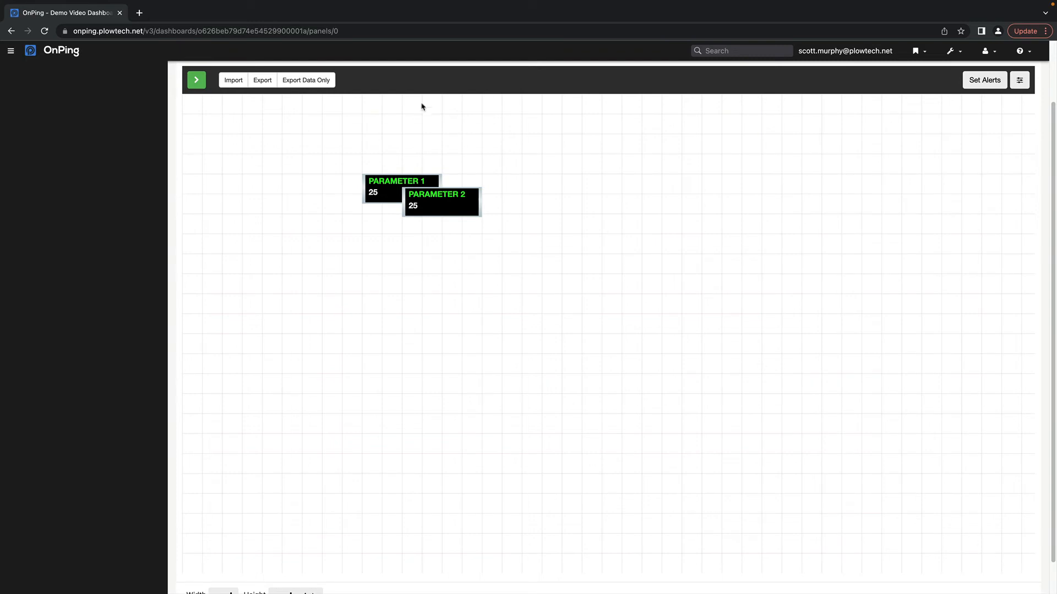
- Align PARAMETER 2 in the same row as PARAMETER 1 with a one-cell gap to its right, and save its position
left_click_drag(465, 208, 500, 202)
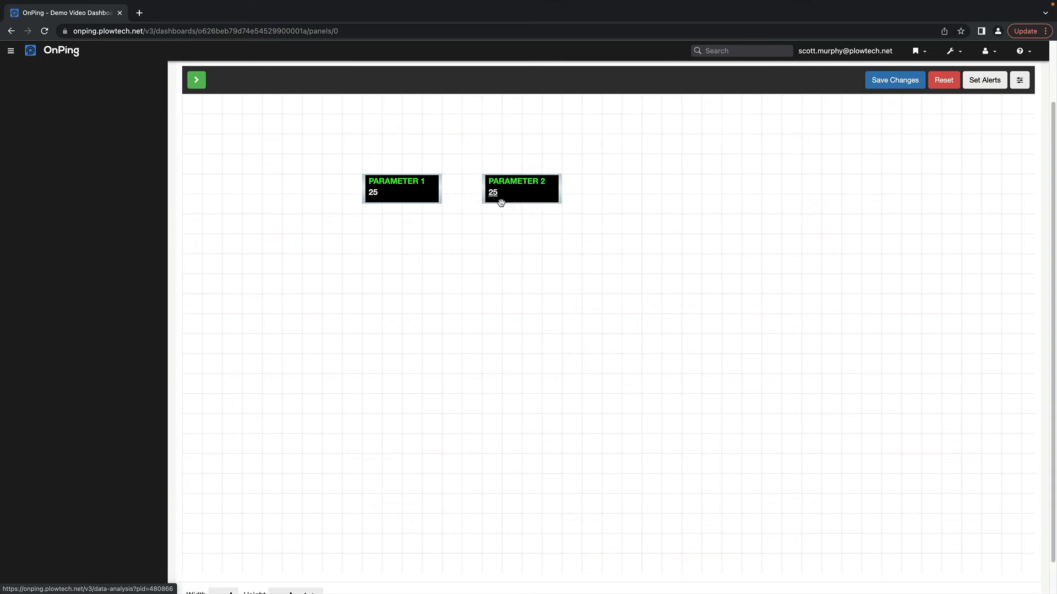
left_click(530, 199)
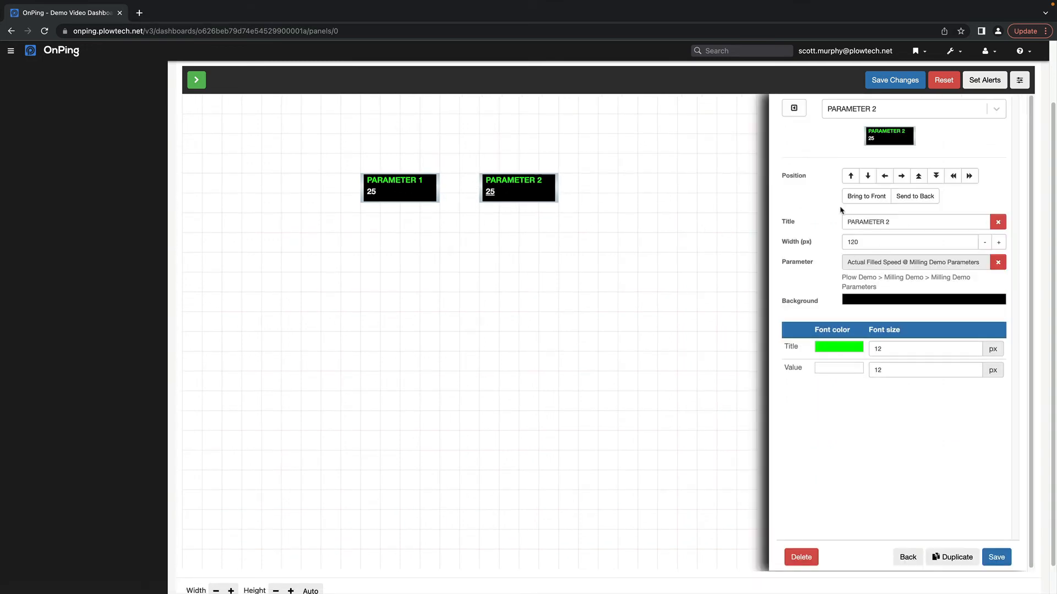
left_click(884, 177)
left_click(883, 178)
left_click(884, 178)
left_click(521, 201)
left_click(955, 178)
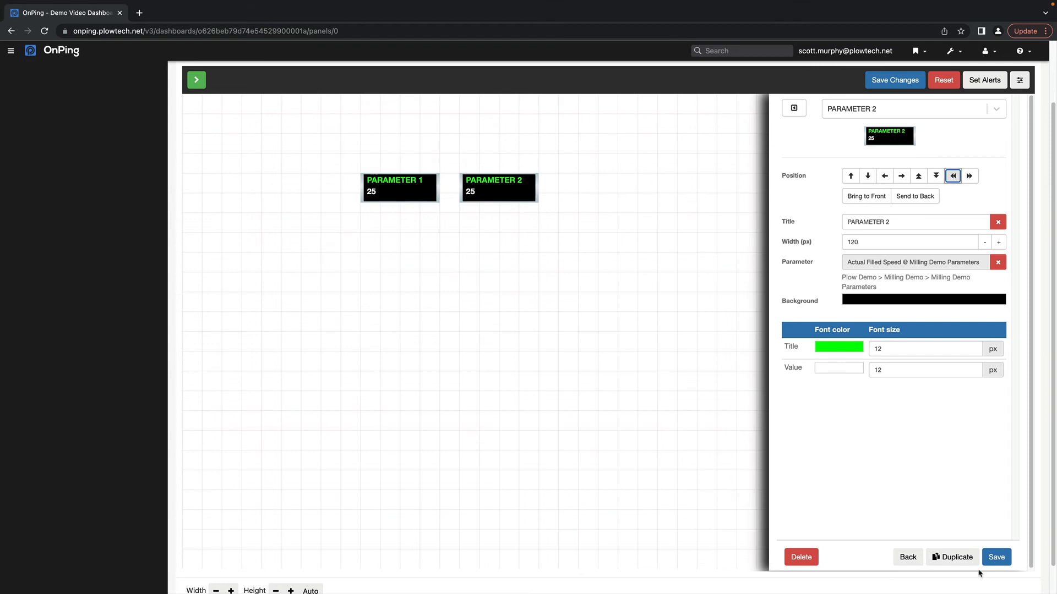
left_click(998, 558)
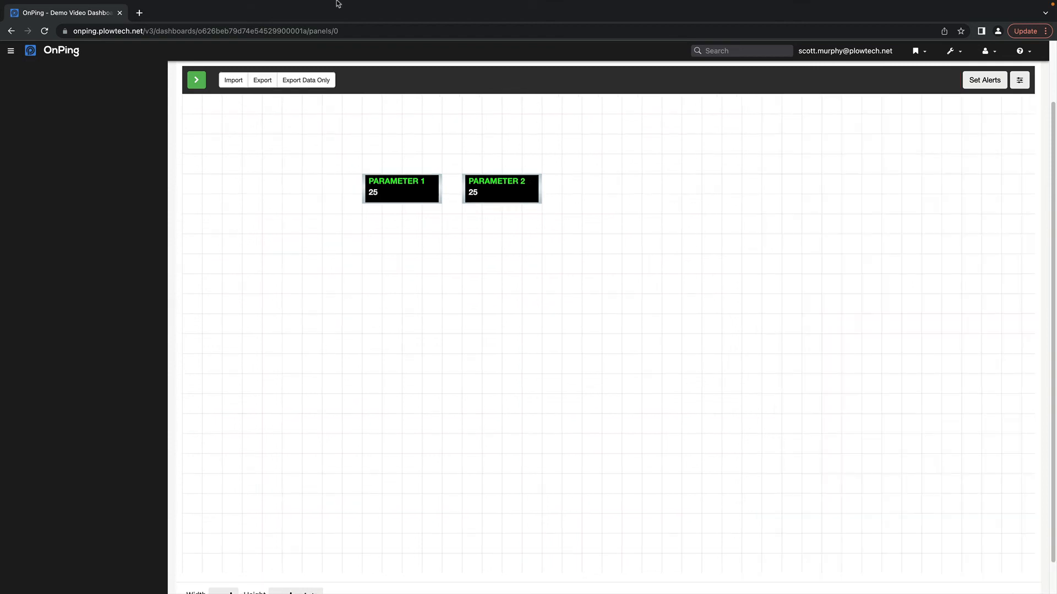
- Duplicate the PARAMETER 2 indicator, title the copy PARAMETER 3, and save it
left_click(510, 197)
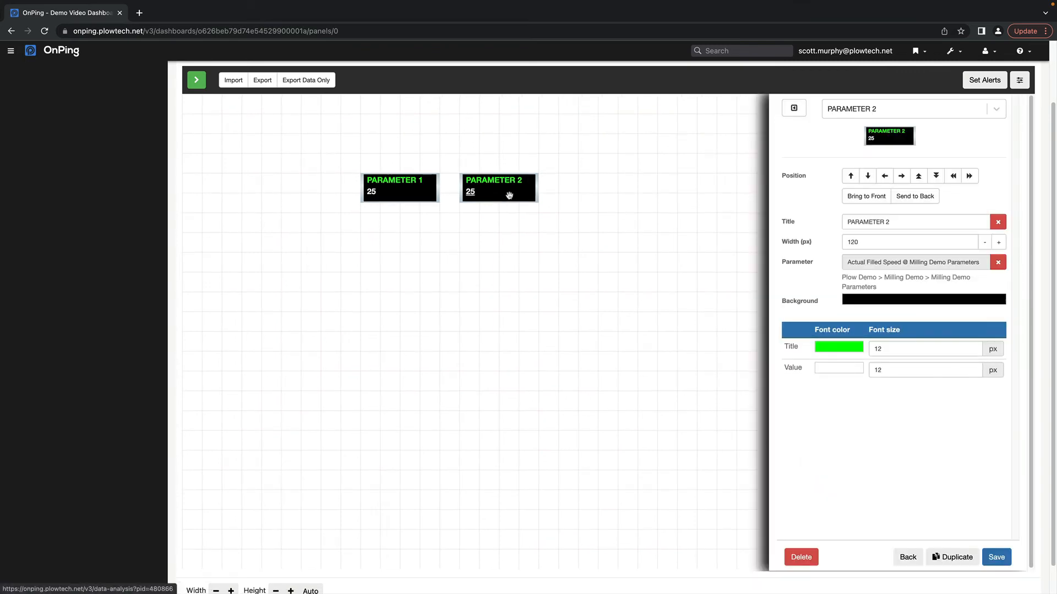
left_click(953, 557)
left_click(922, 223)
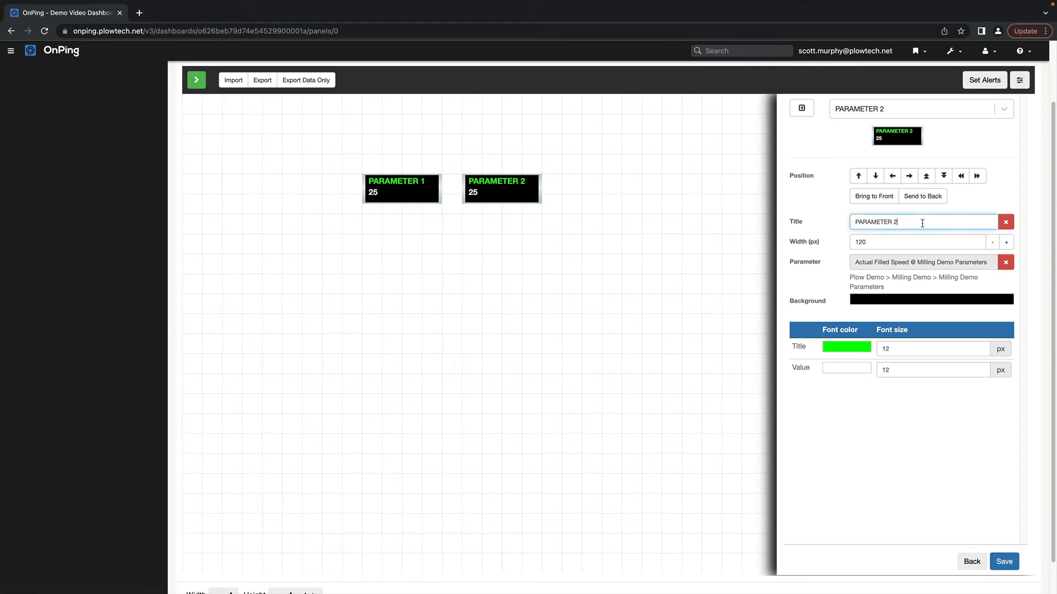
key("BackSpace")
type("3")
left_click(1005, 561)
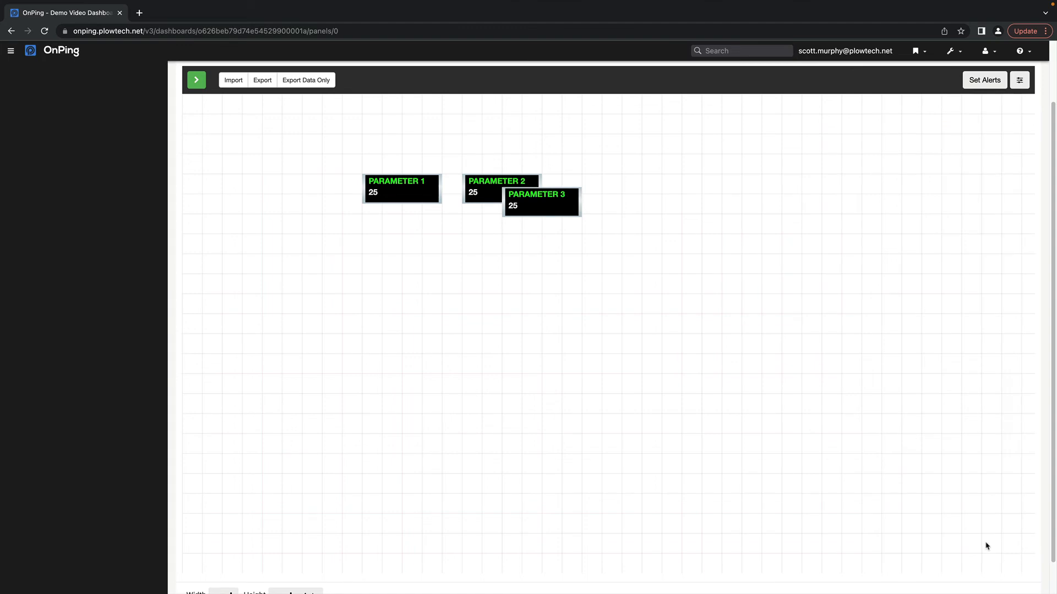
- Align PARAMETER 3 in the same row as PARAMETER 2 with a one-cell gap to its right, and save its position
left_click(555, 211)
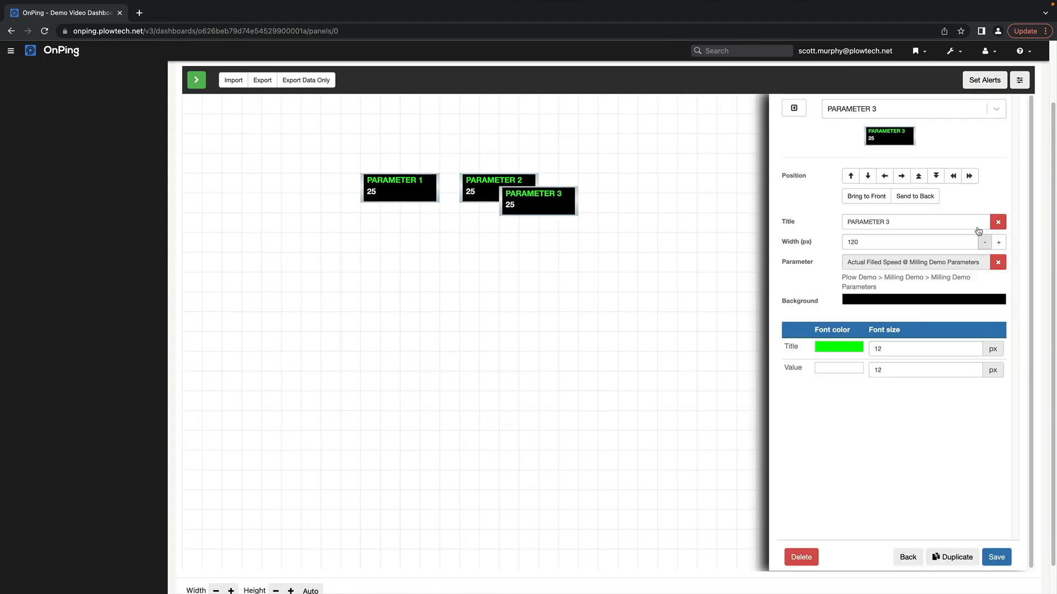
left_click(969, 175)
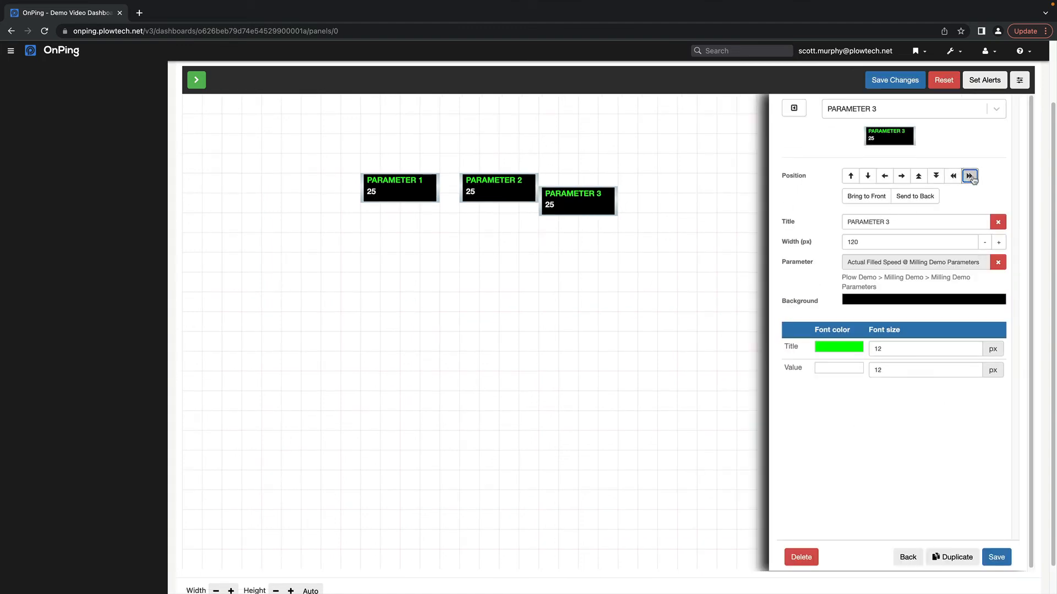
left_click(969, 176)
left_click(917, 177)
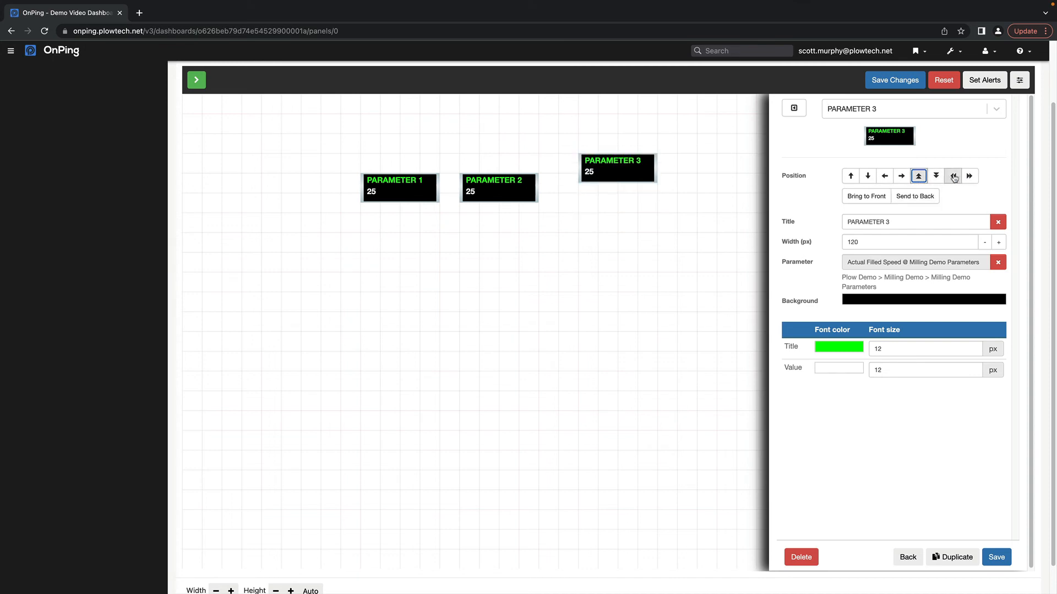
left_click(935, 175)
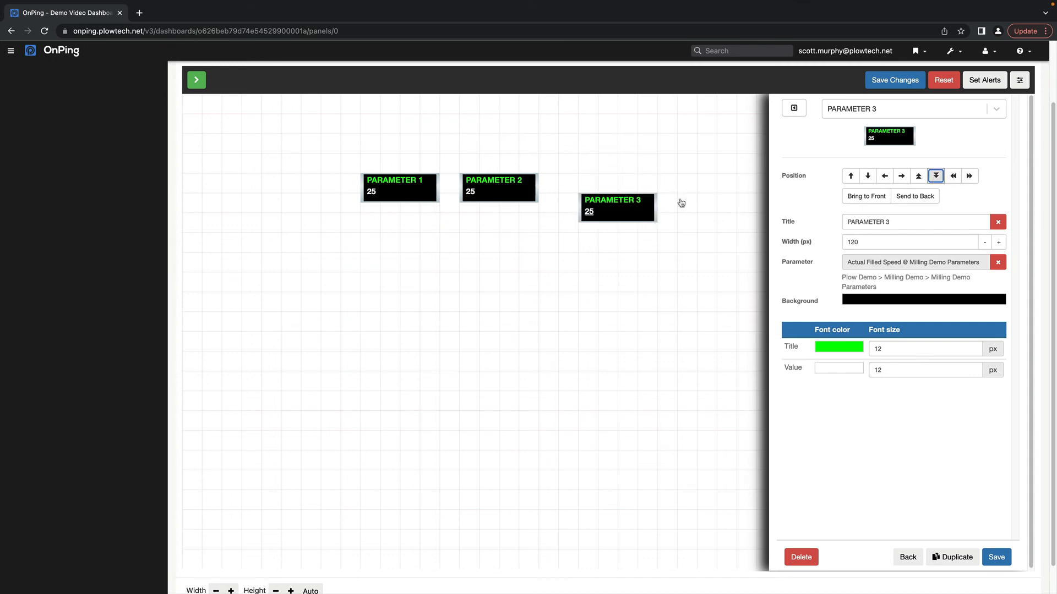
left_click_drag(610, 213, 592, 199)
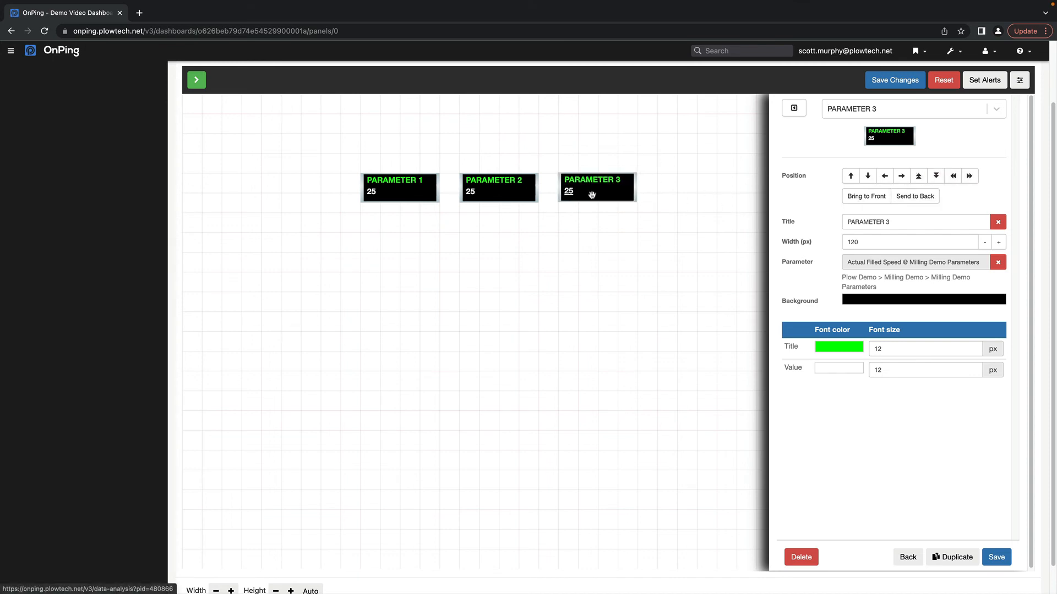
left_click(999, 559)
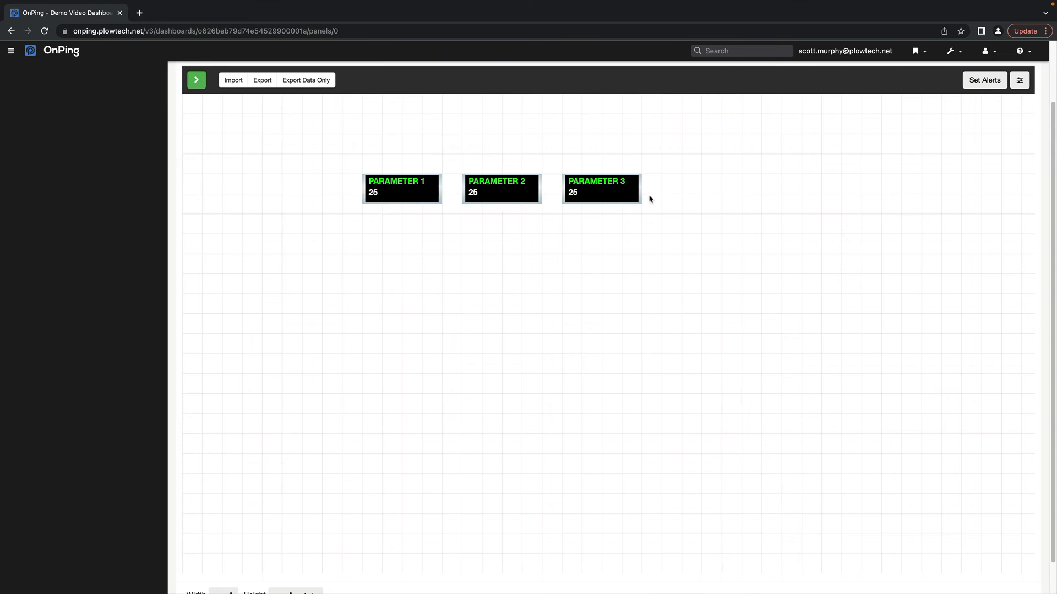
- Open the PARAMETER 3 indicator's settings and set its title font size to 24 px
left_click(617, 197)
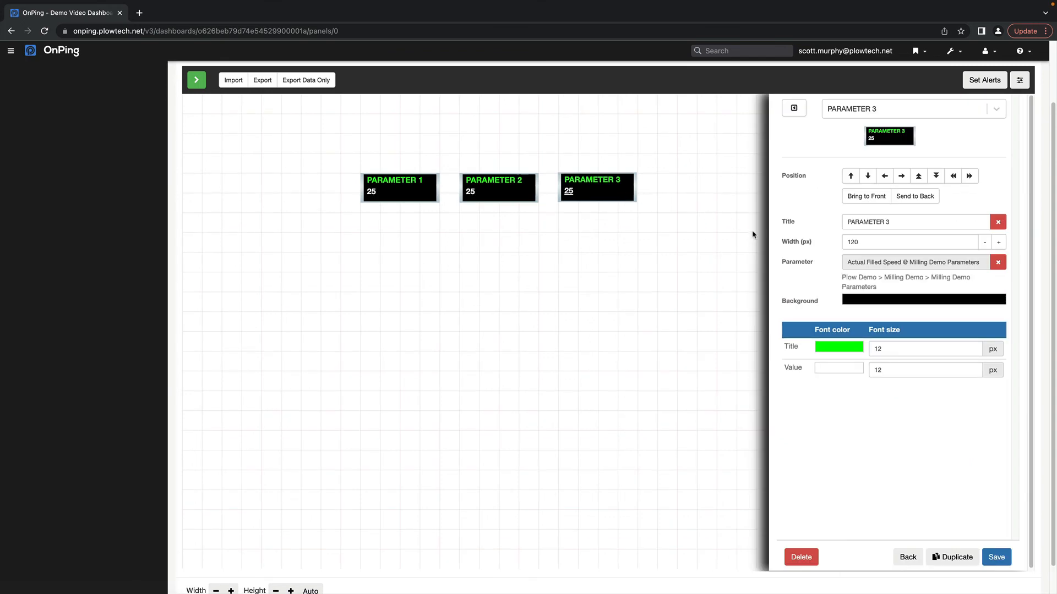
left_click(845, 352)
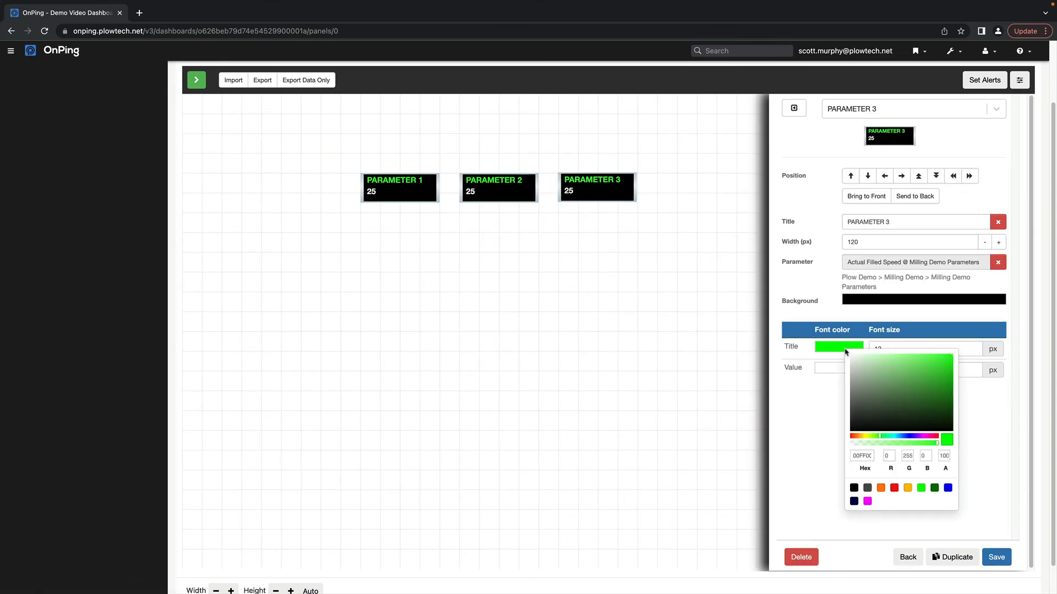
left_click(912, 337)
double_click(891, 347)
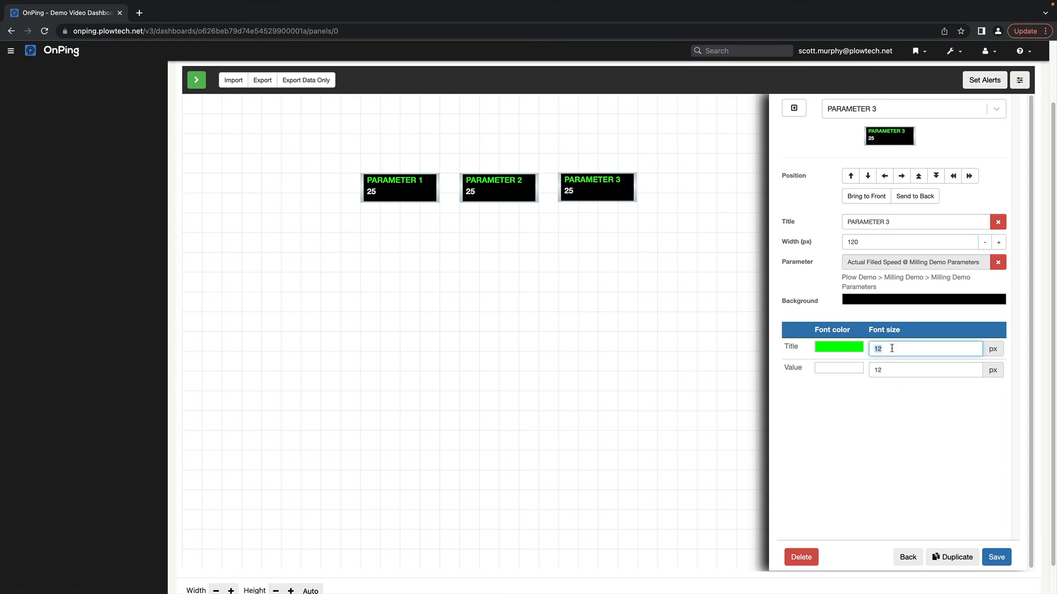
type("24")
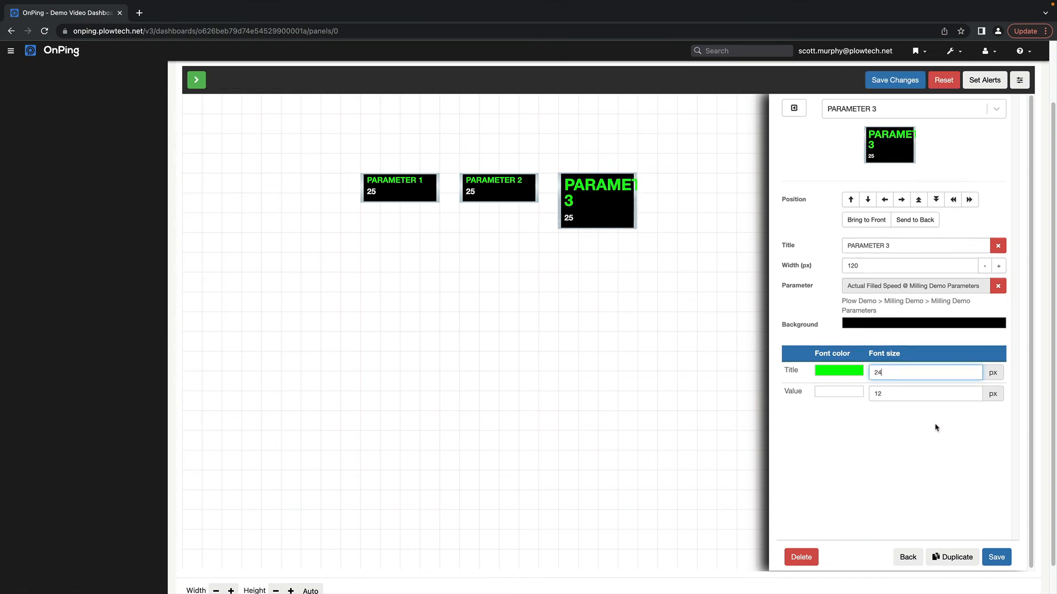
- Widen the PARAMETER 3 indicator to 200 px so its enlarged title fits, cancelling the parameter selection opened along the way
left_click(998, 267)
left_click(998, 267)
left_click(999, 267)
left_click(998, 267)
left_click(998, 267)
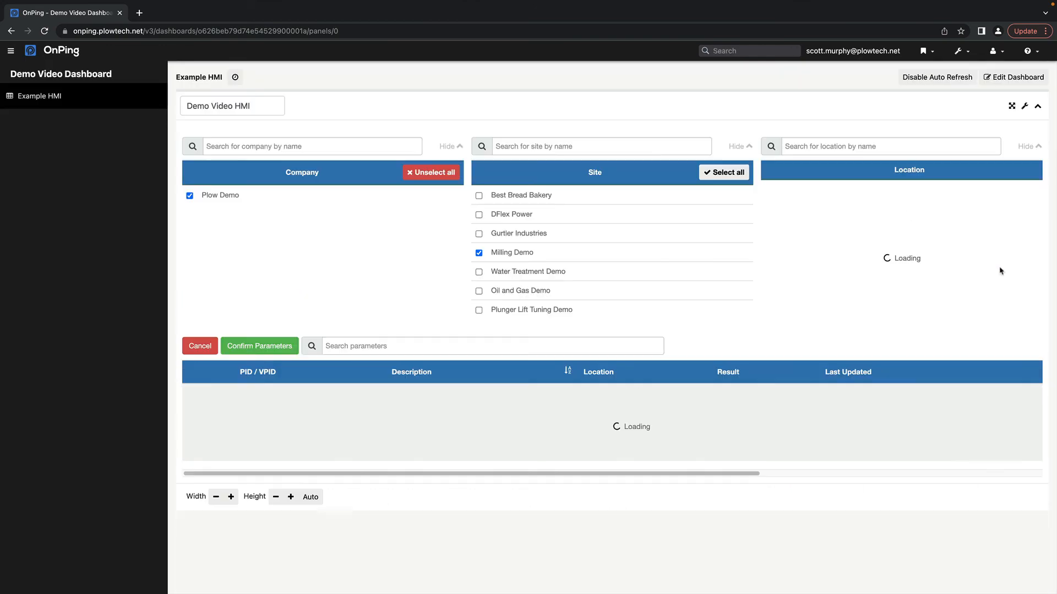
left_click(188, 346)
left_click(577, 269)
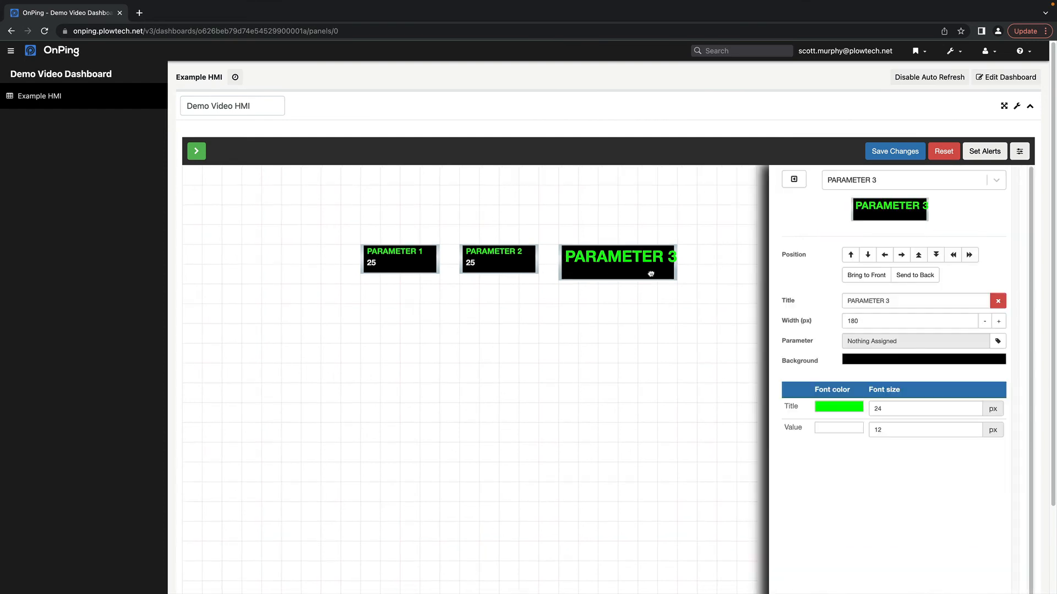
left_click(998, 321)
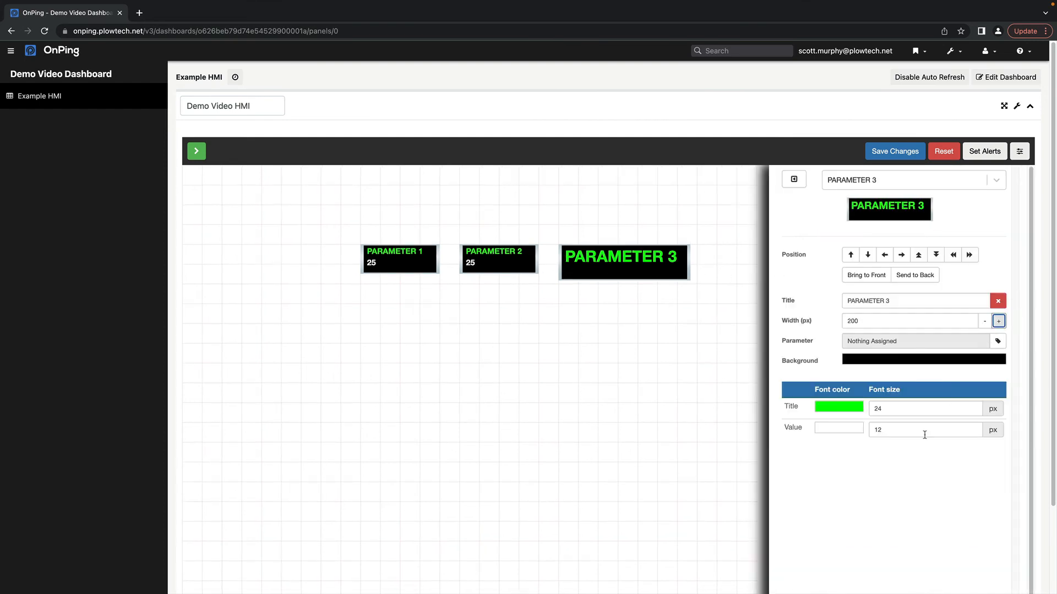
- Assign the Bin 13 Level Ft parameter from Milling Demo Parameters to the PARAMETER 3 indicator
left_click(899, 429)
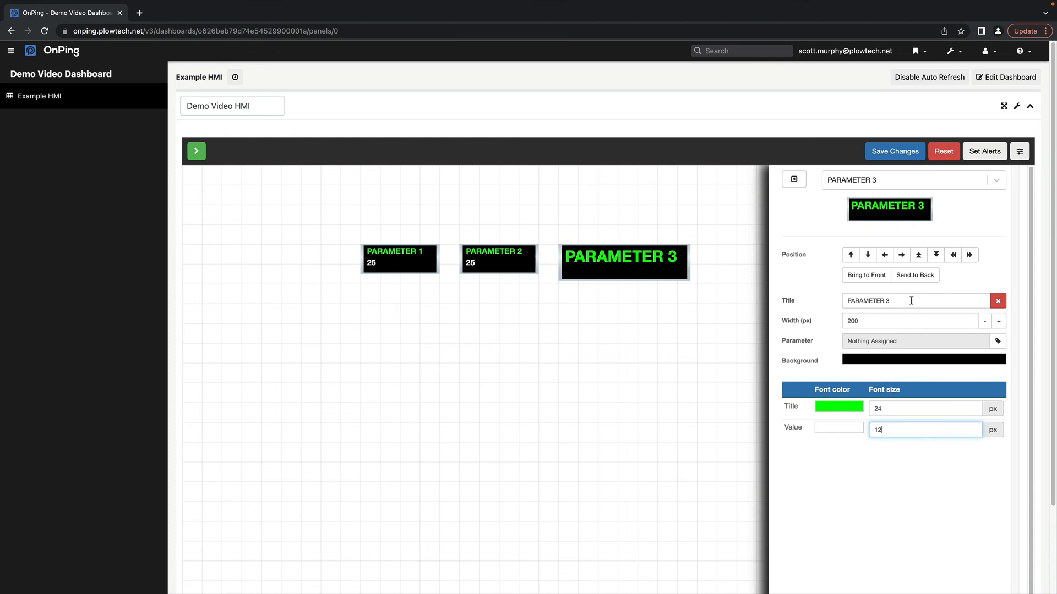
left_click(998, 341)
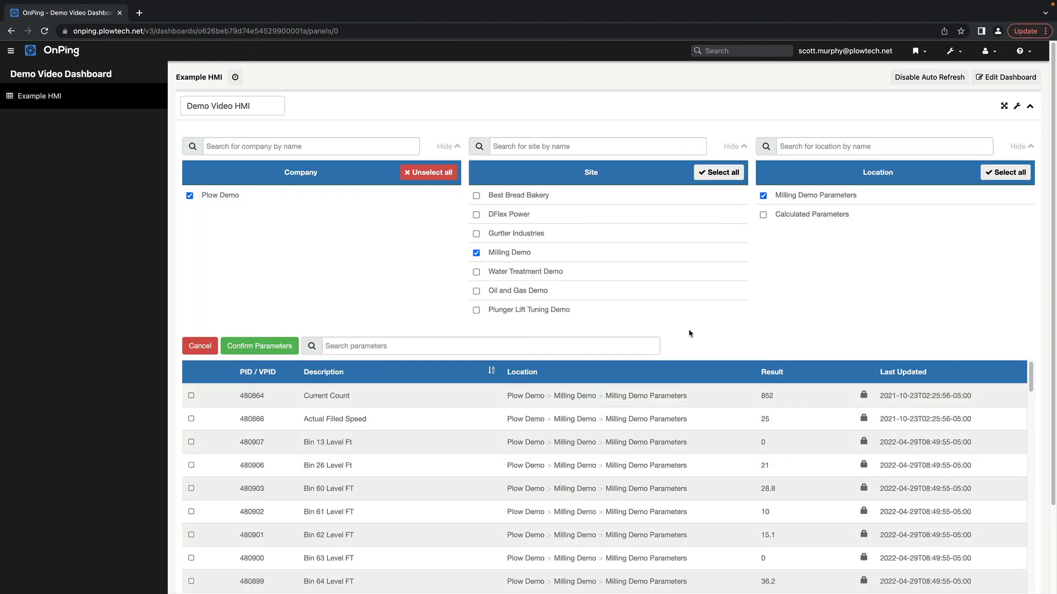
left_click(344, 447)
left_click(268, 346)
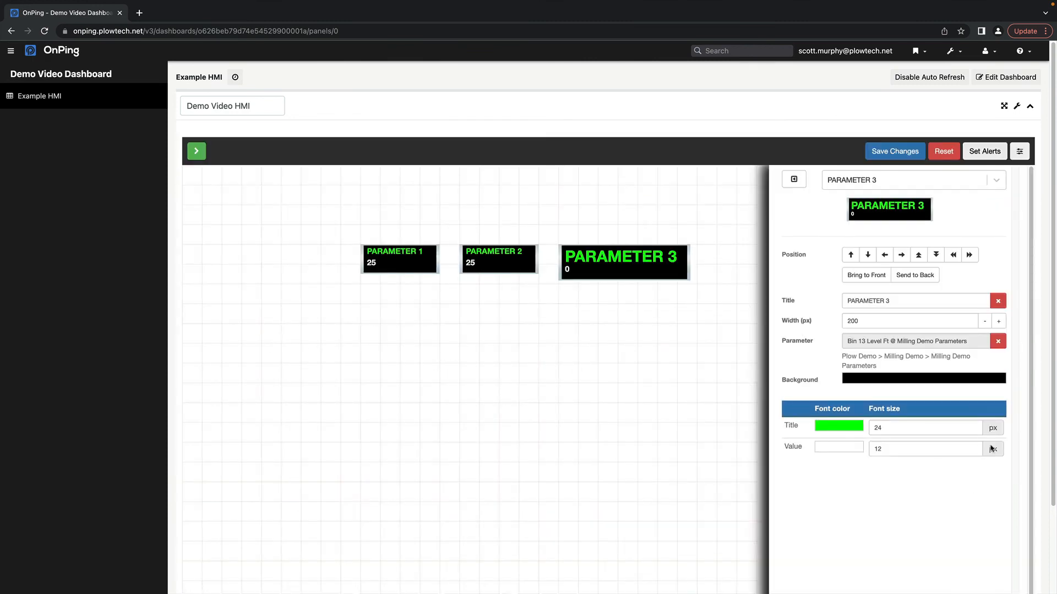
- Set PARAMETER 3's value font size to 24 px and save the indicator
double_click(939, 453)
type("24")
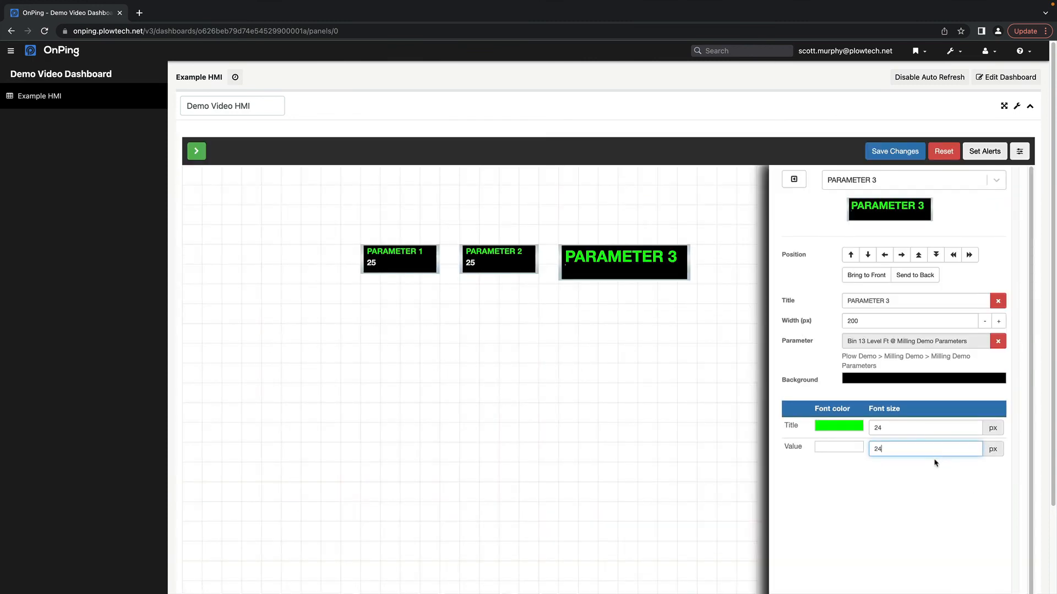
scroll(923, 500, "down", 3)
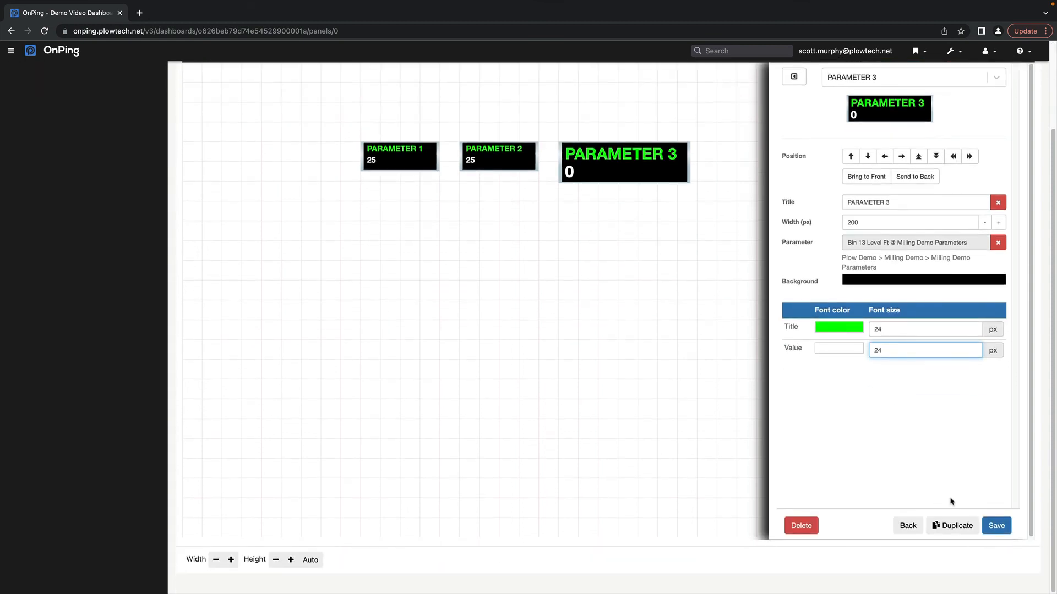
left_click(998, 527)
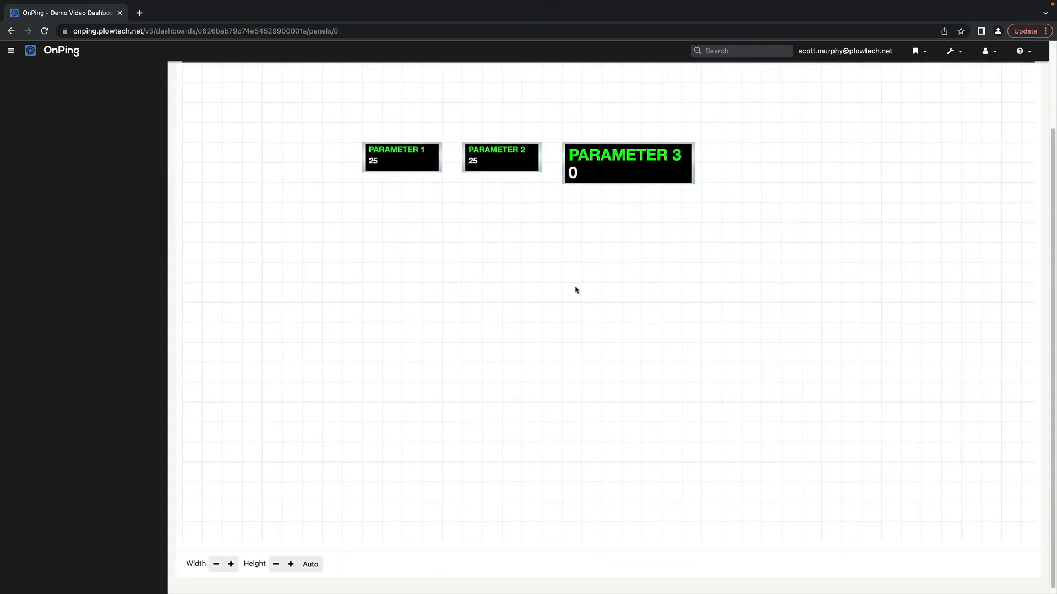
- Look through the General and Pipes components available for the HMI, and exit the widget's edit mode
right_click(587, 275)
left_click(521, 253)
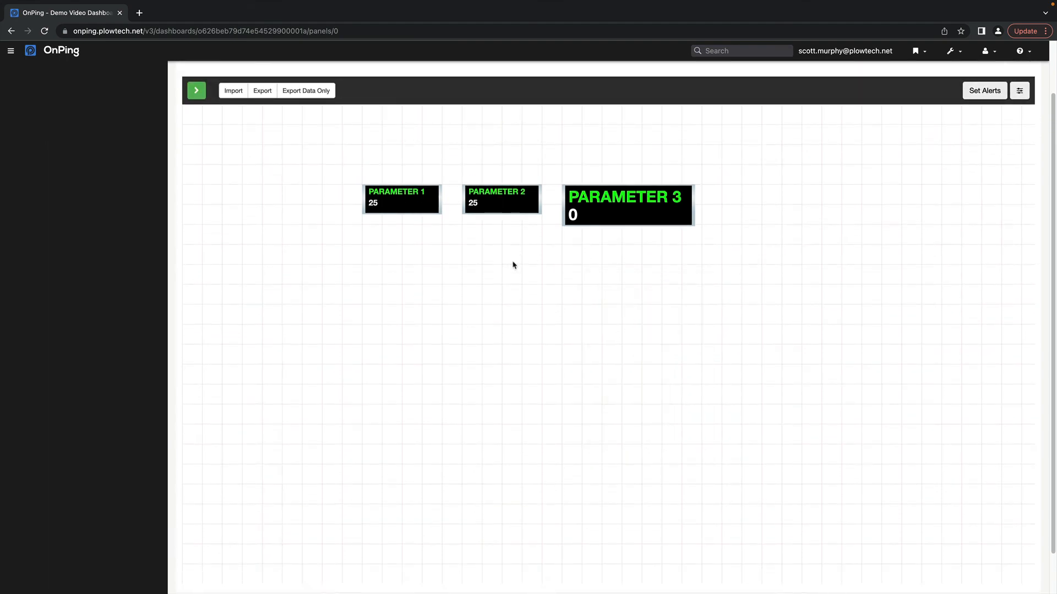
left_click(196, 91)
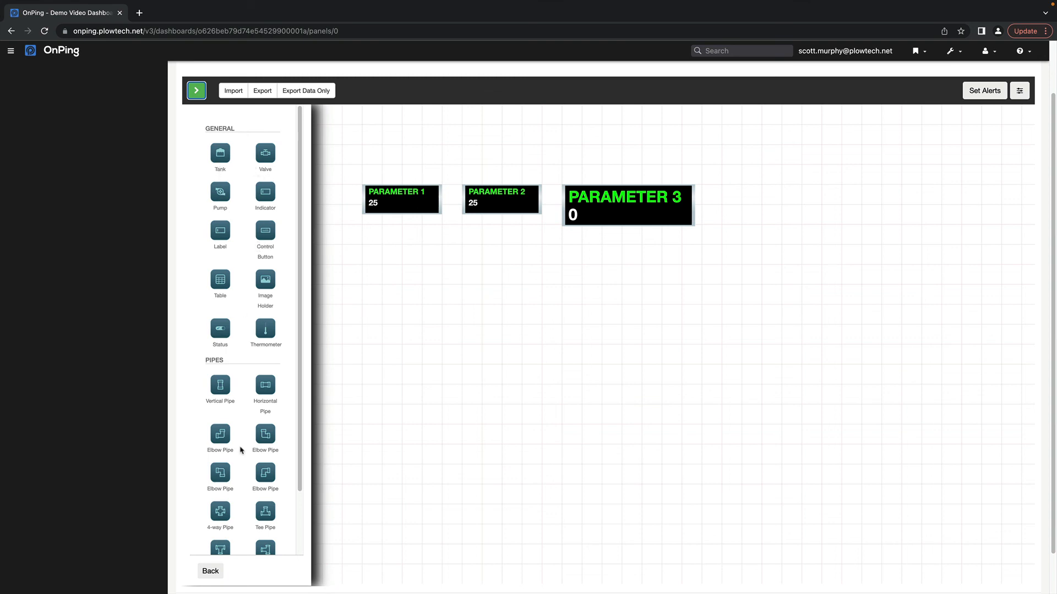
scroll(287, 405, "down", 2)
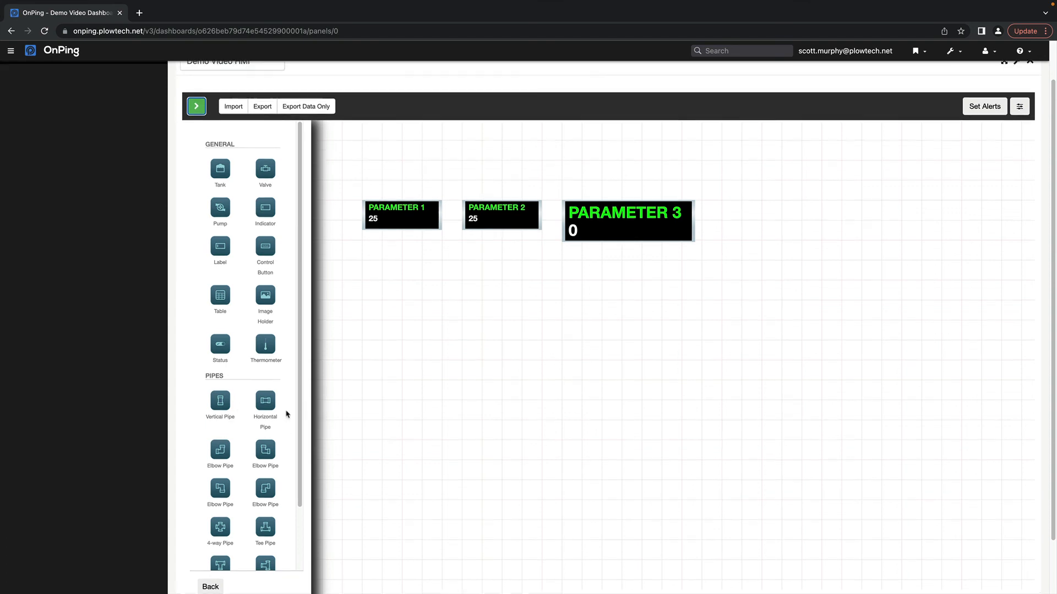
left_click_drag(301, 409, 301, 478)
scroll(297, 418, "up", 3)
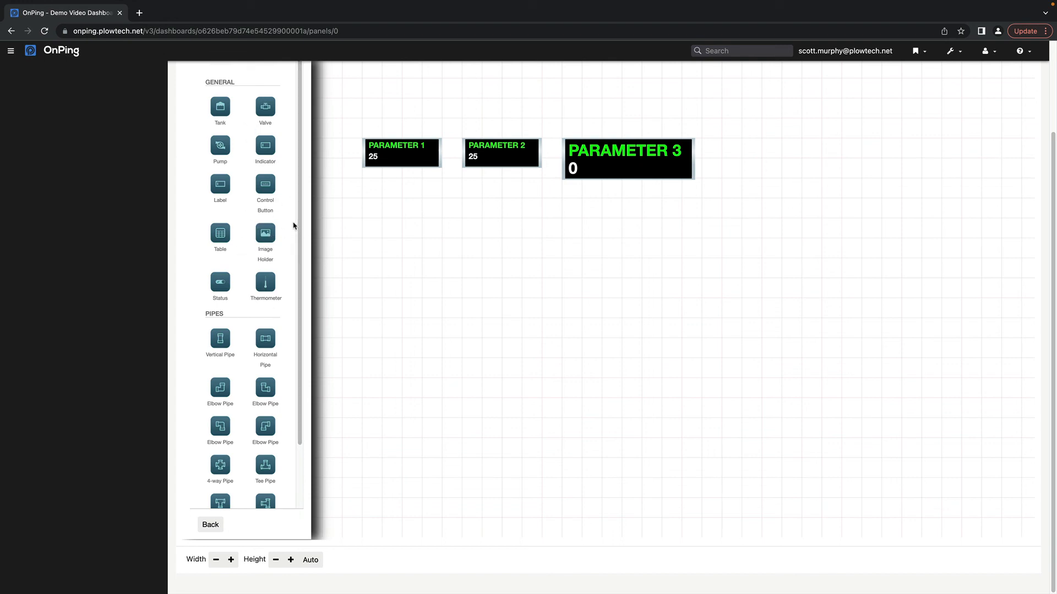
scroll(345, 209, "up", 3)
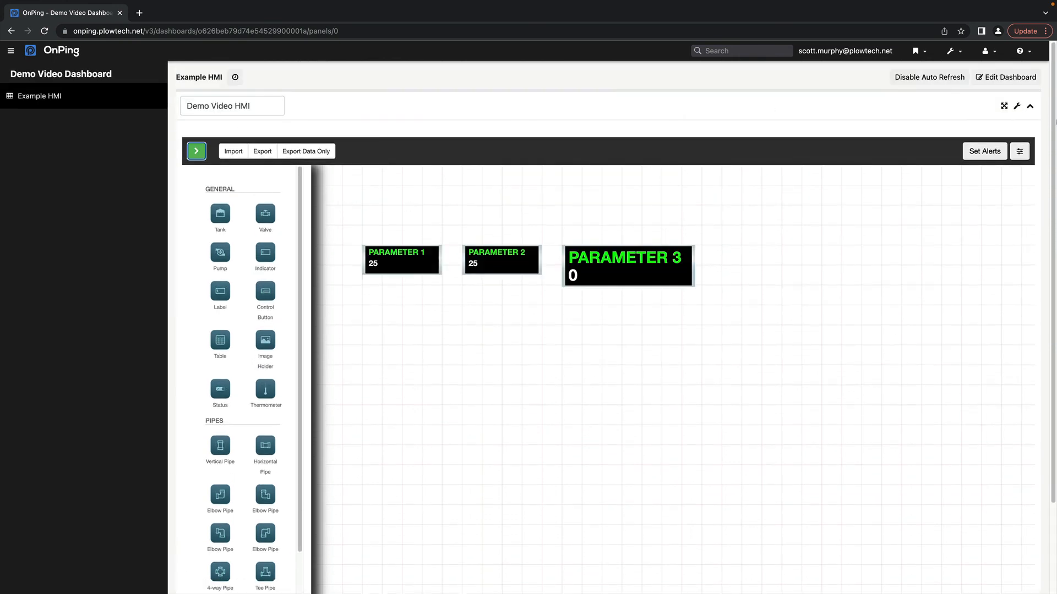
left_click(1017, 106)
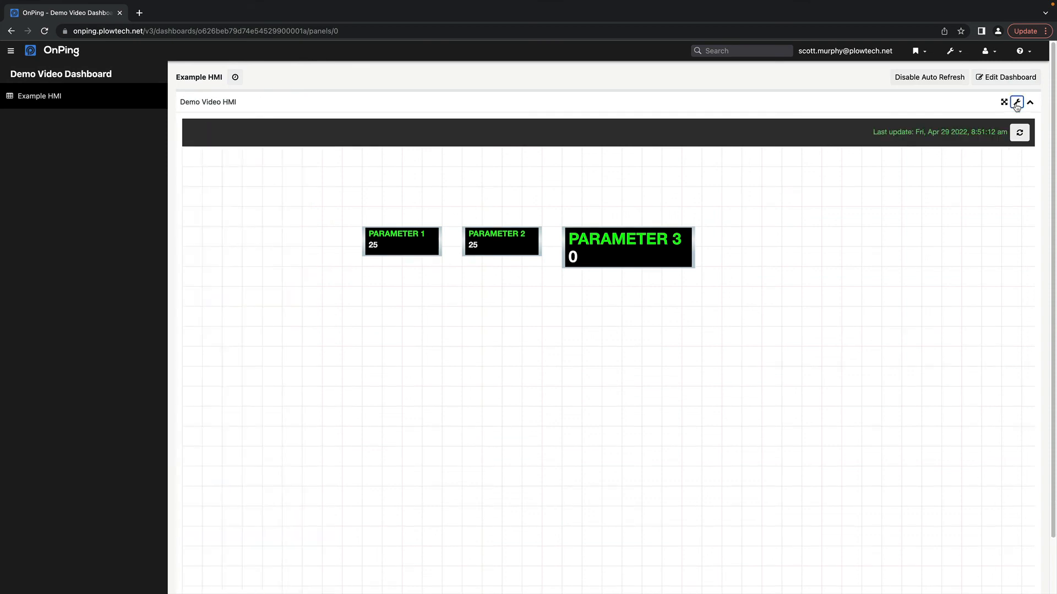